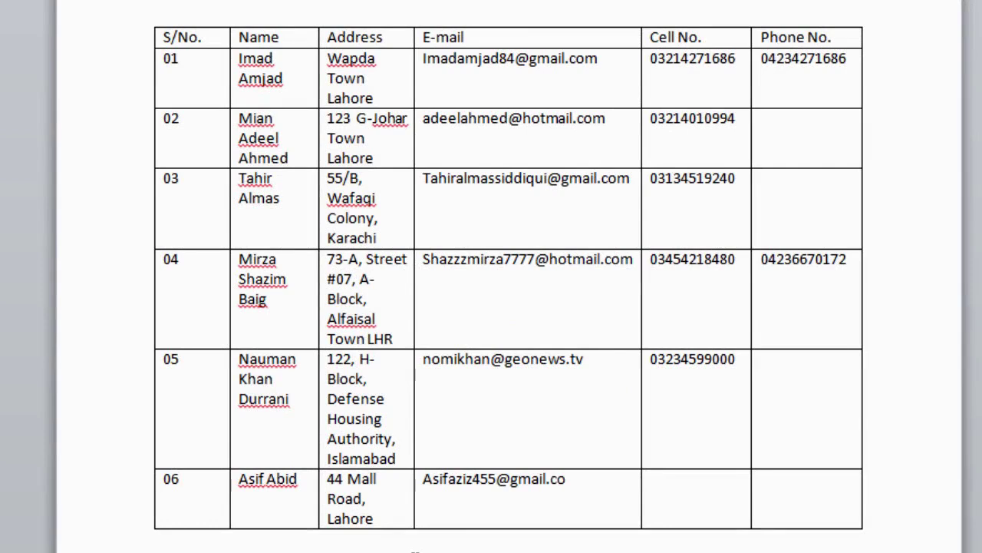
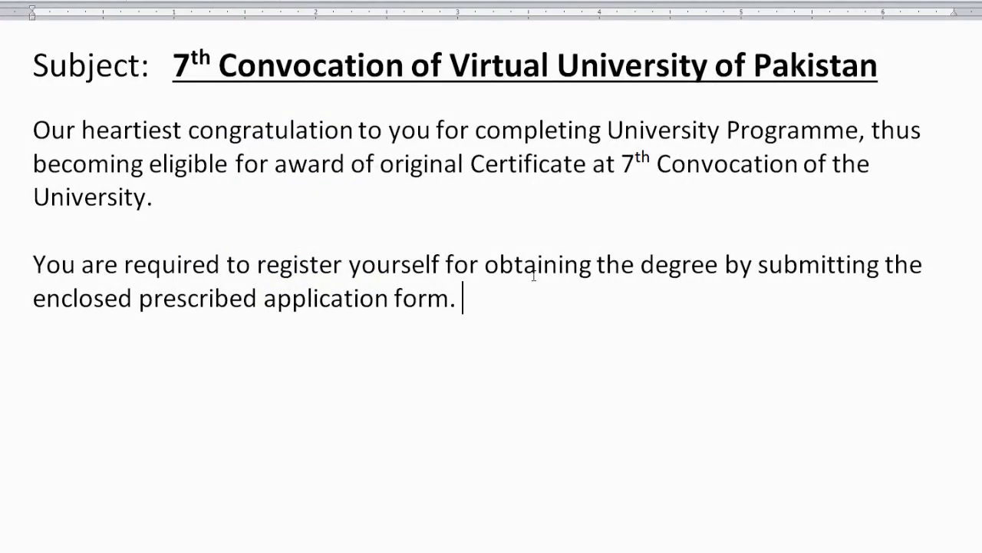
Add the convocation-date sentence, 'Wish you all the best for bright future.' and a 'Yours sincerely' closing
type("The exact")
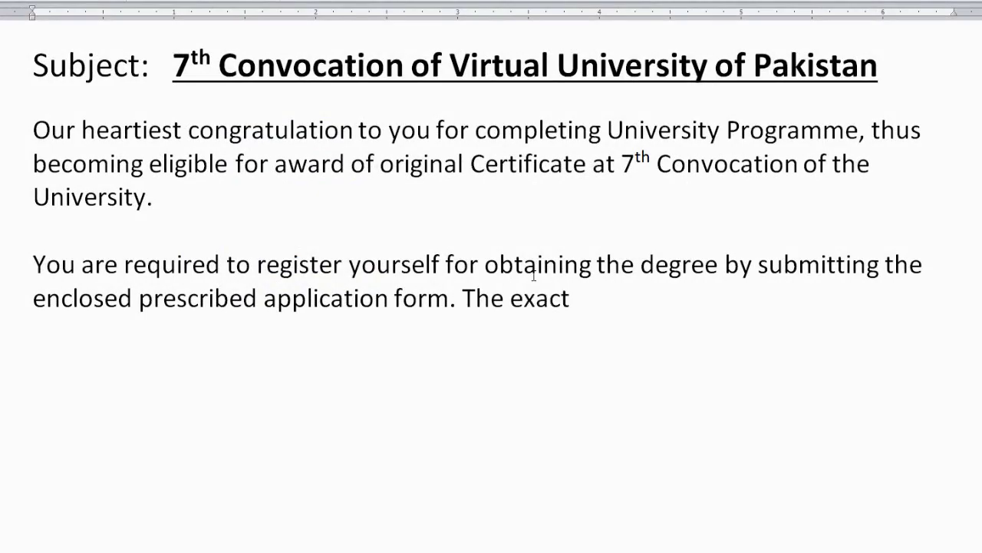
type(" date of con")
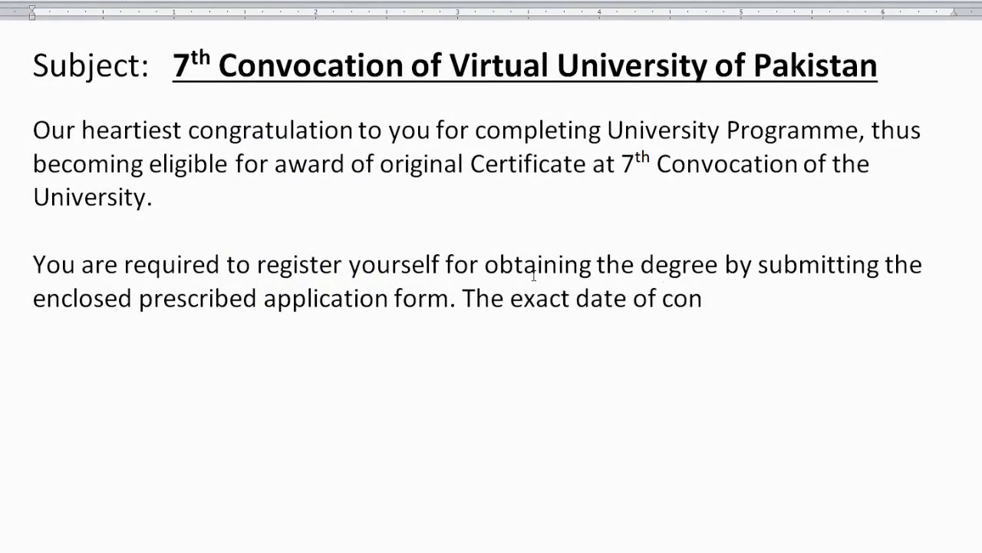
type("vocation")
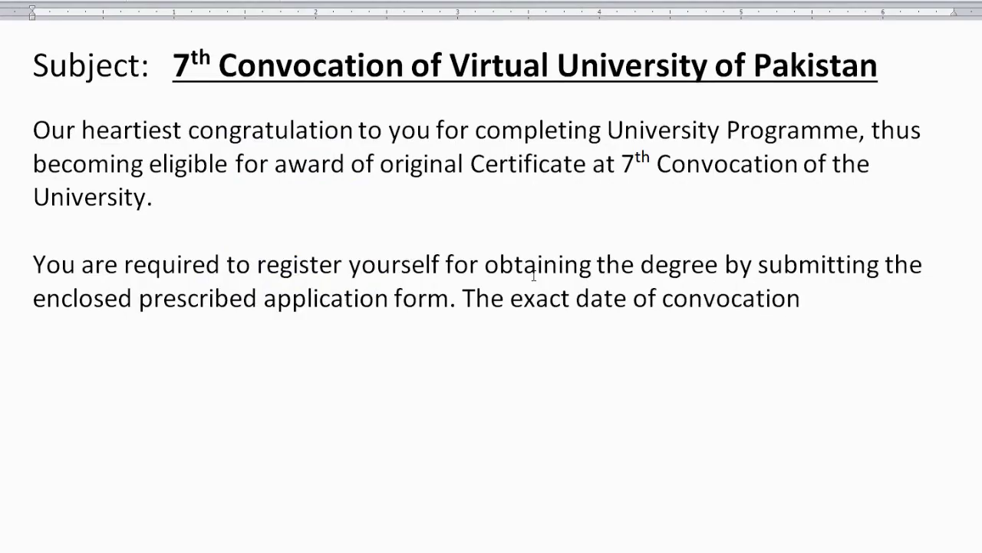
type(" and other d")
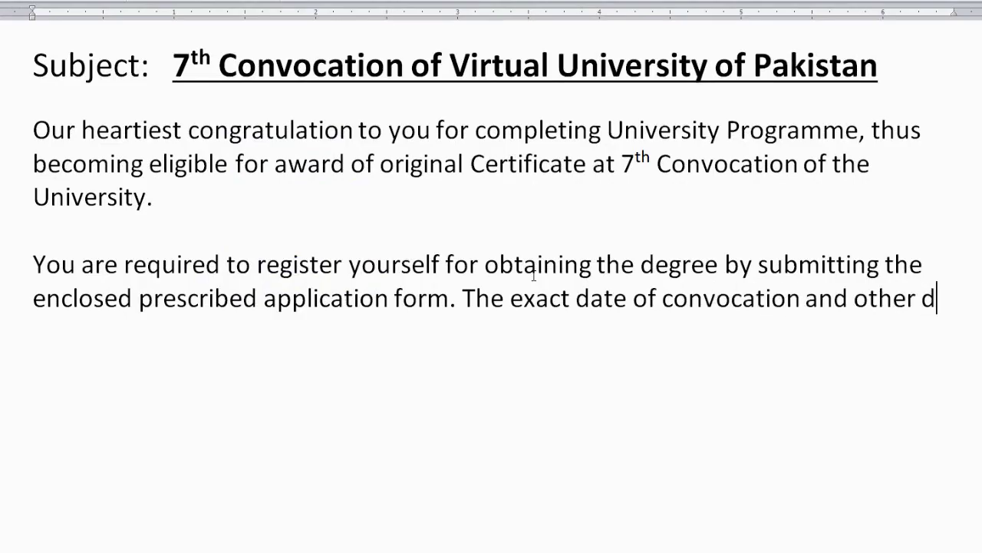
type("etails ")
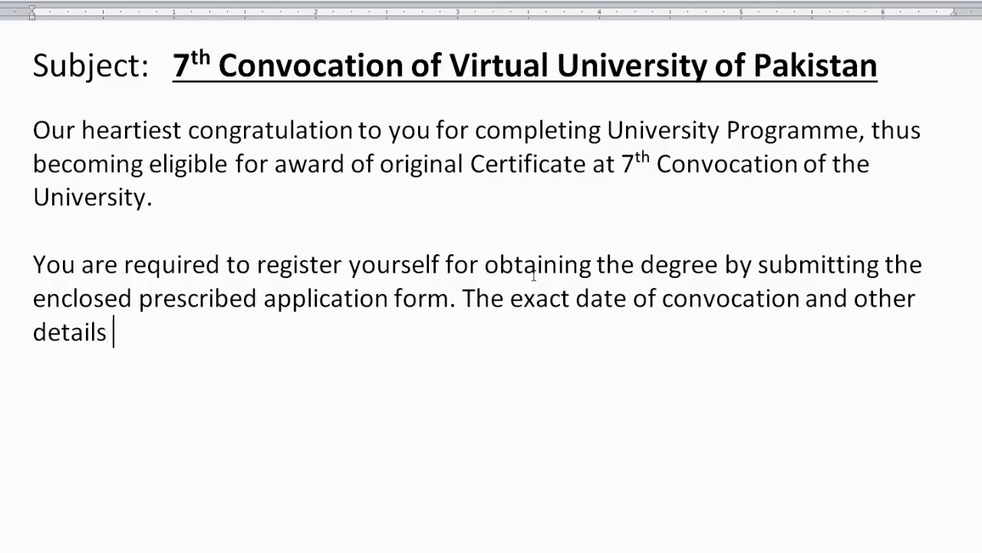
type("in this regard")
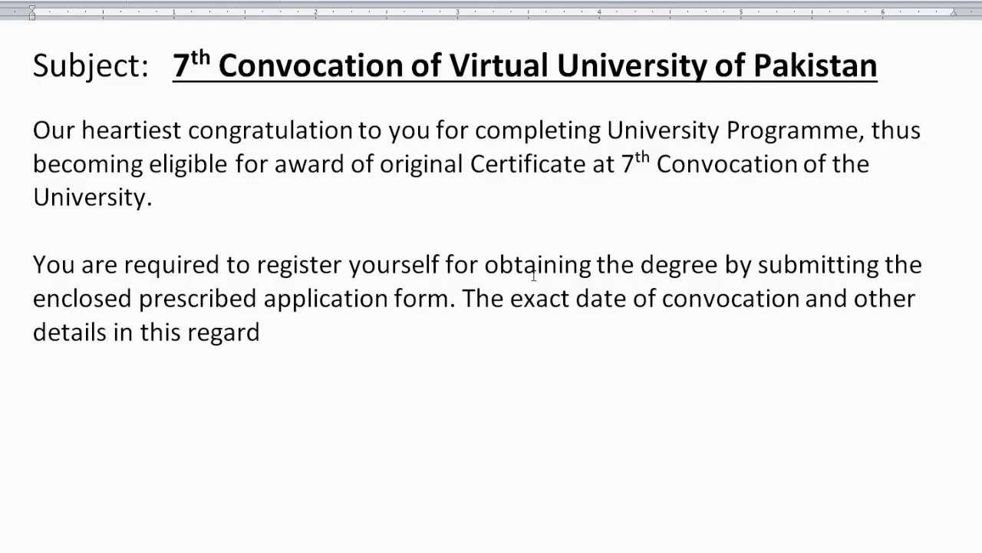
type(" will be communic")
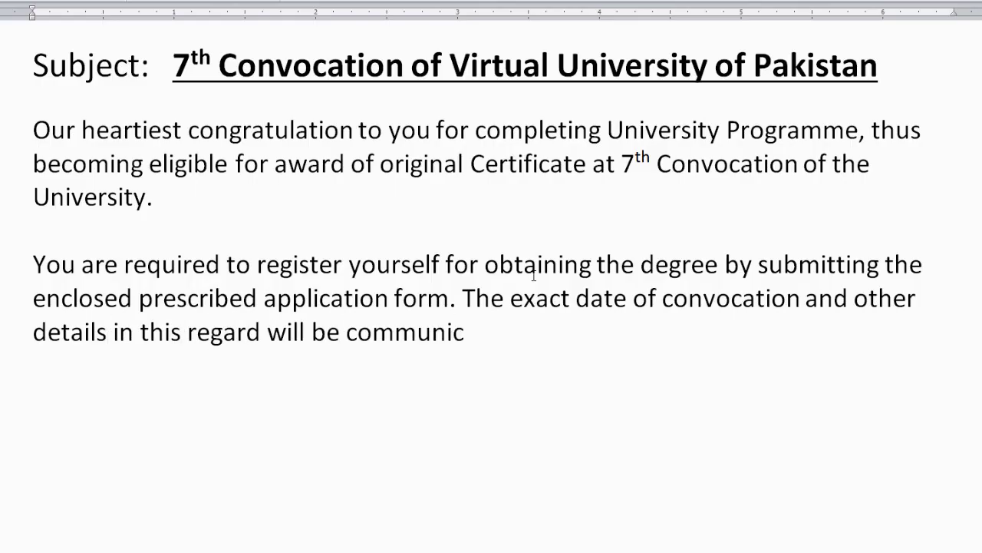
type("ated to you s")
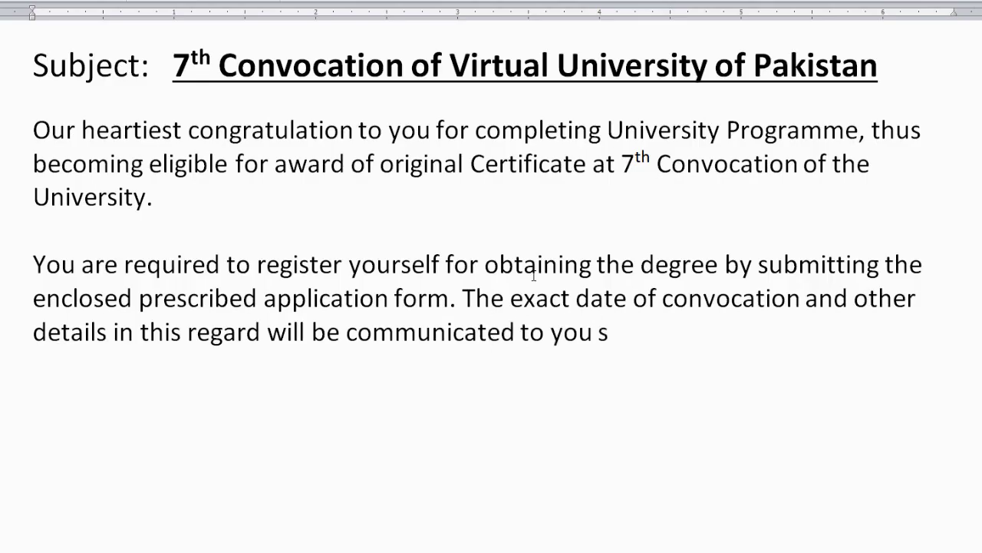
type("hortly.")
key("Return")
key("Return")
type("Wish you a")
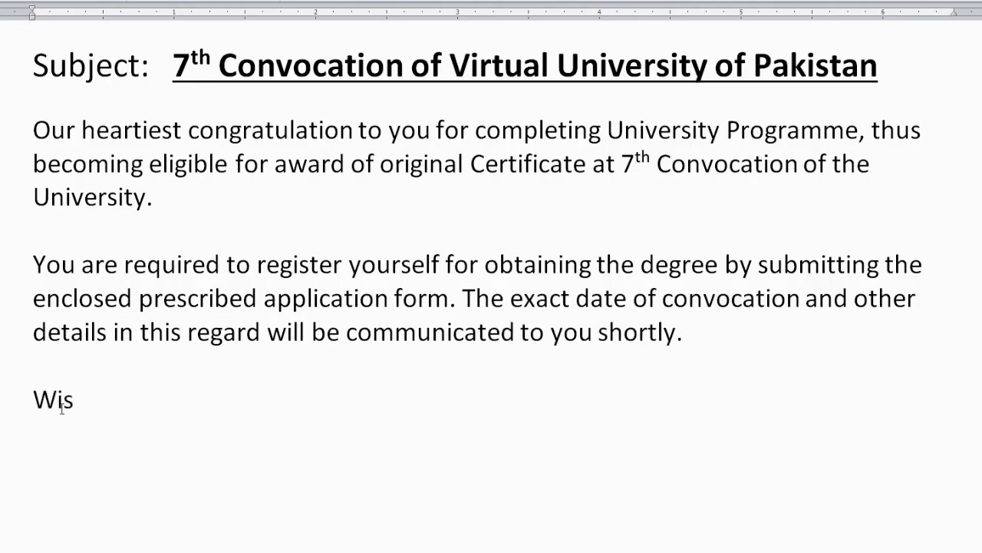
type("ll the best for bright future.")
key("Return")
key("Return")
key("Return")
type("Yours sincerely")
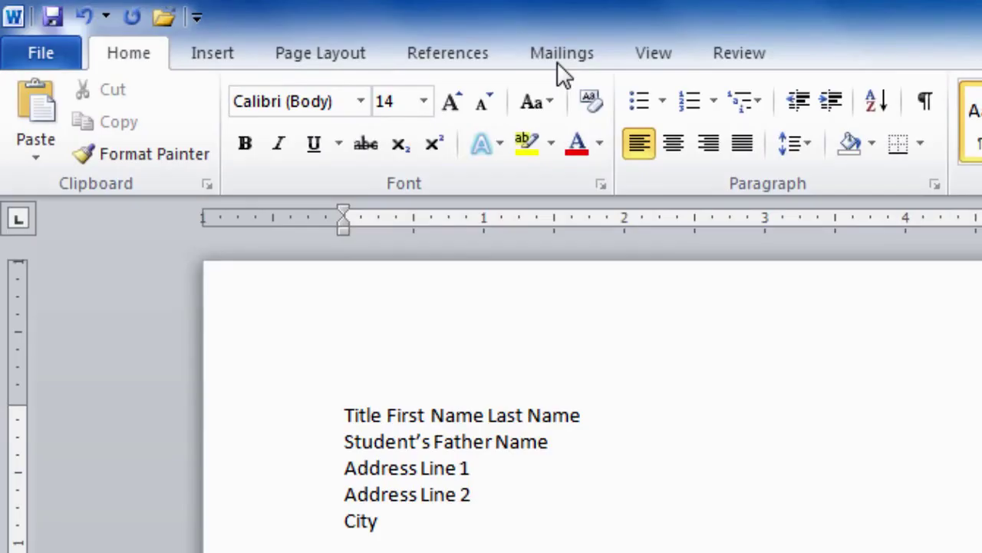
Launch the Step by Step Mail Merge Wizard from the Mailings ribbon's Start Mail Merge list
left_click(563, 55)
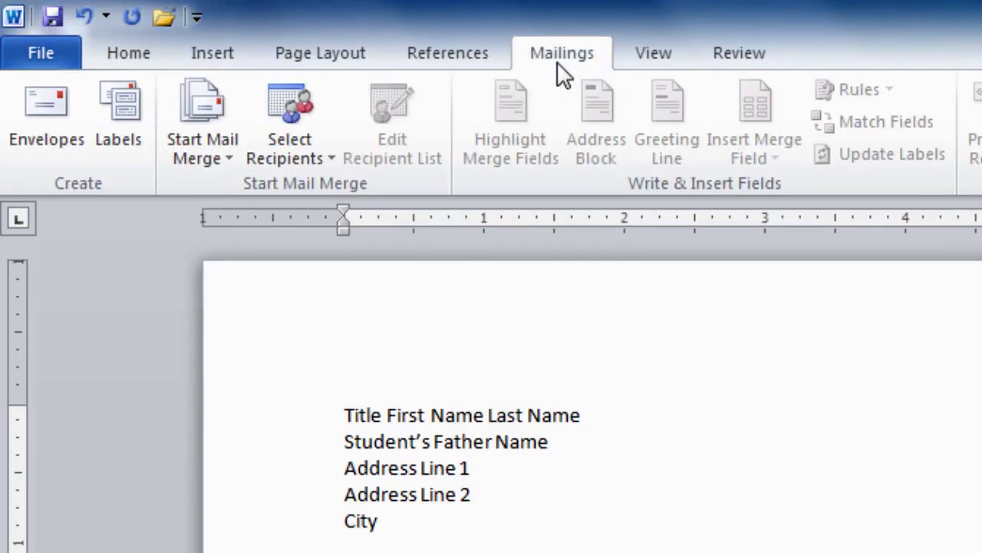
left_click(204, 154)
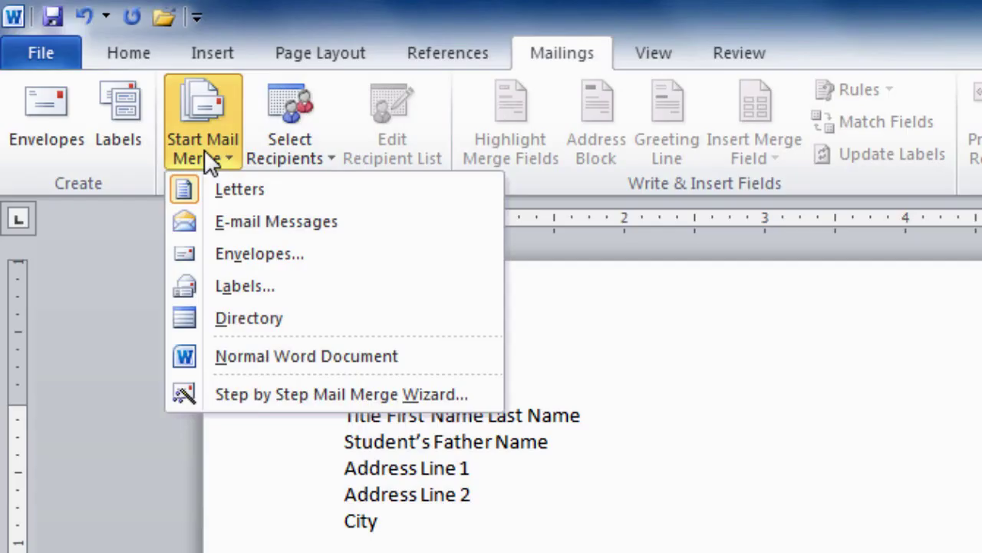
left_click(285, 397)
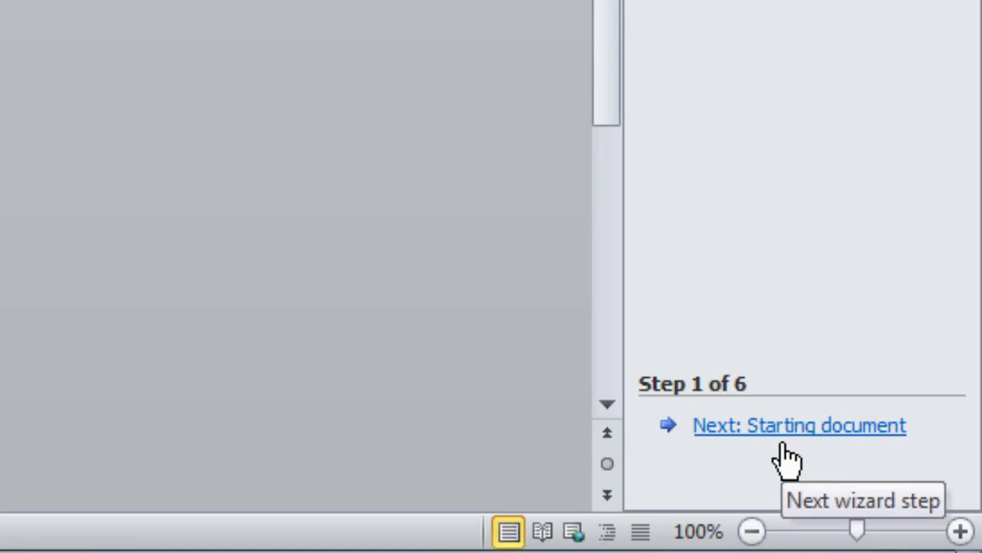
Advance the Mail Merge wizard to the Starting document step
left_click(785, 444)
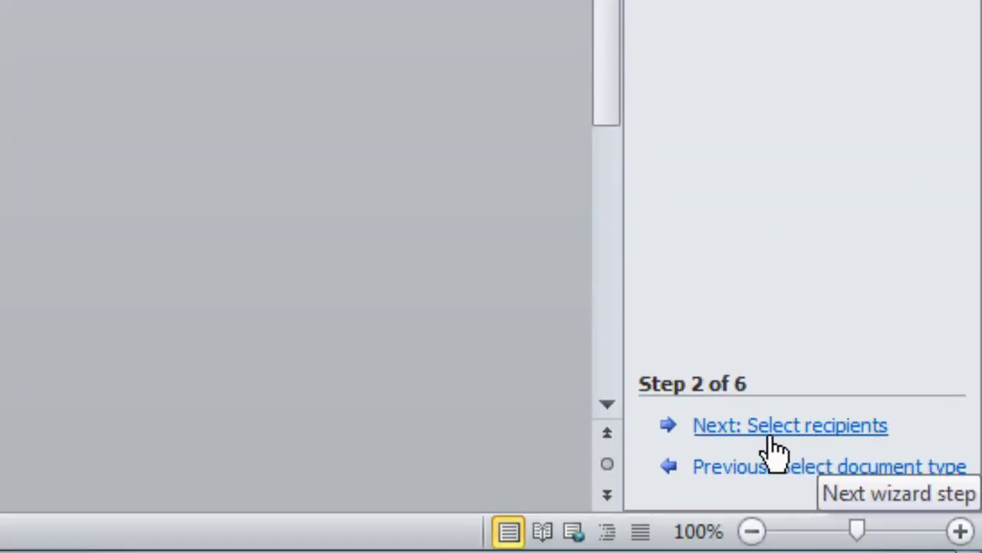
Advance the Mail Merge wizard to the Select recipients step
left_click(828, 444)
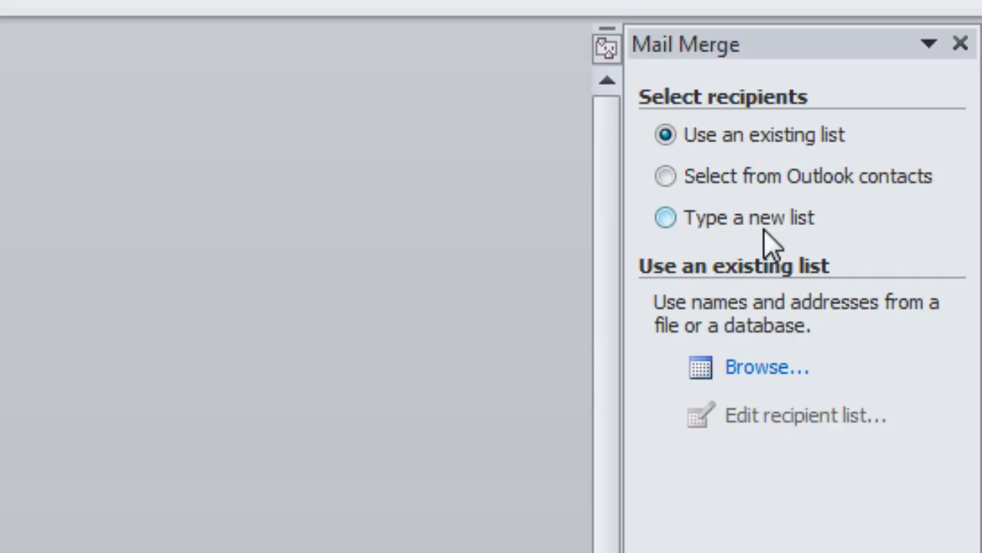
Choose 'Type a new list' as the recipient source
left_click(664, 222)
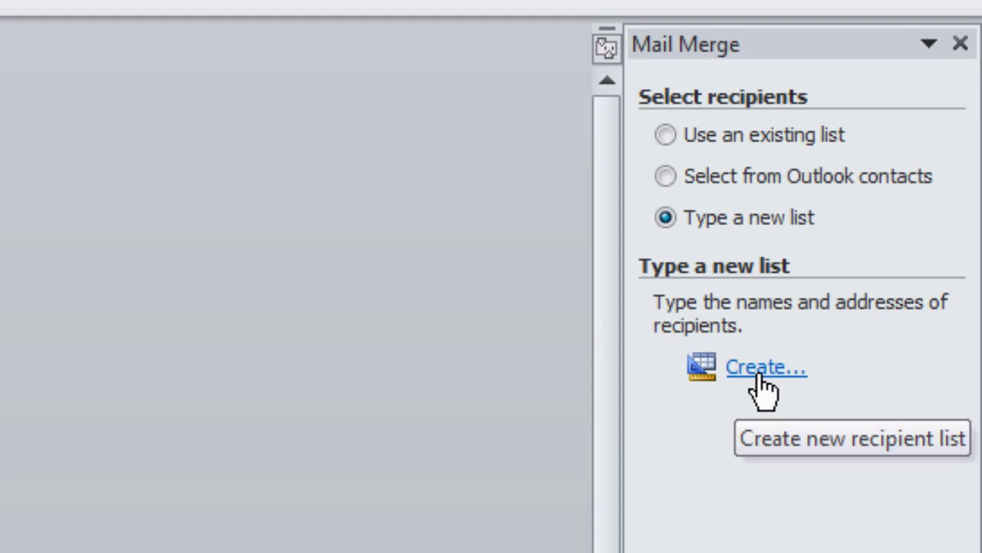
Create a new address list and scroll its table across to the E-mail Address column
left_click(756, 376)
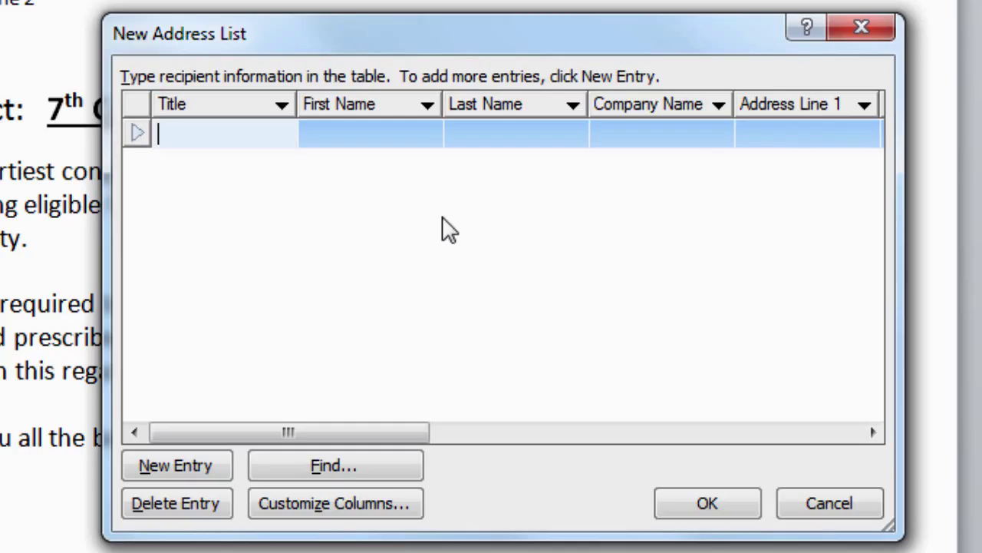
left_click_drag(277, 433, 647, 430)
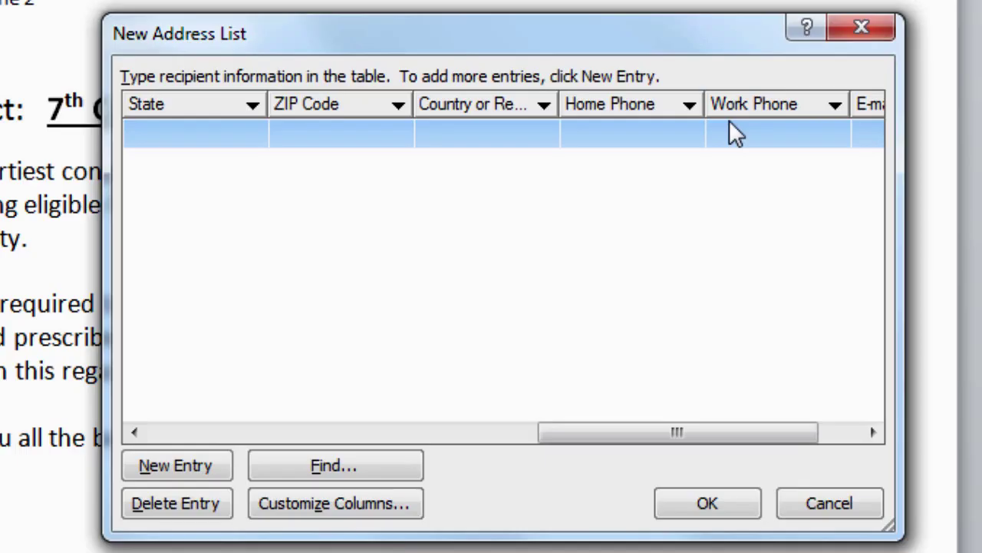
left_click_drag(639, 436, 717, 434)
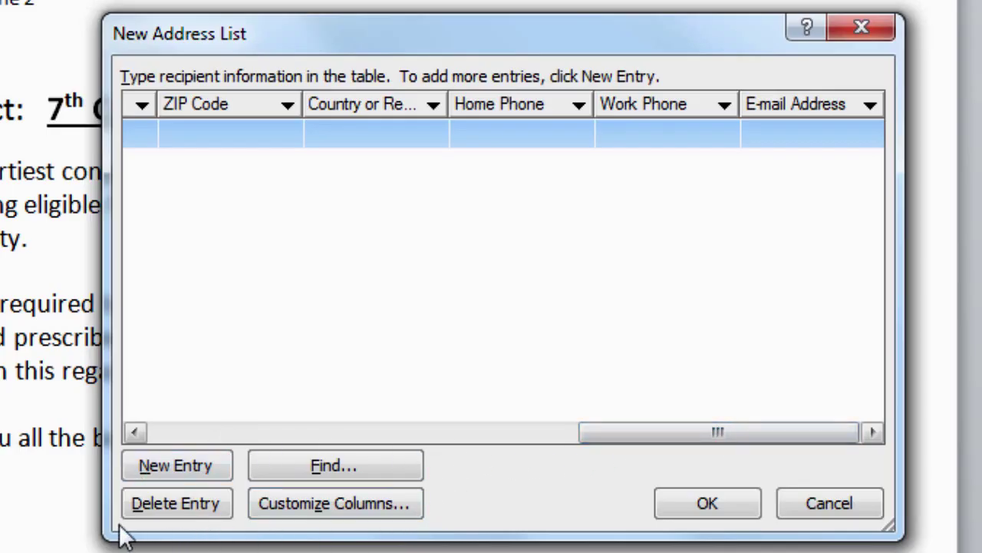
In Customize Columns, delete the E-mail Address and Work Phone fields
left_click(341, 506)
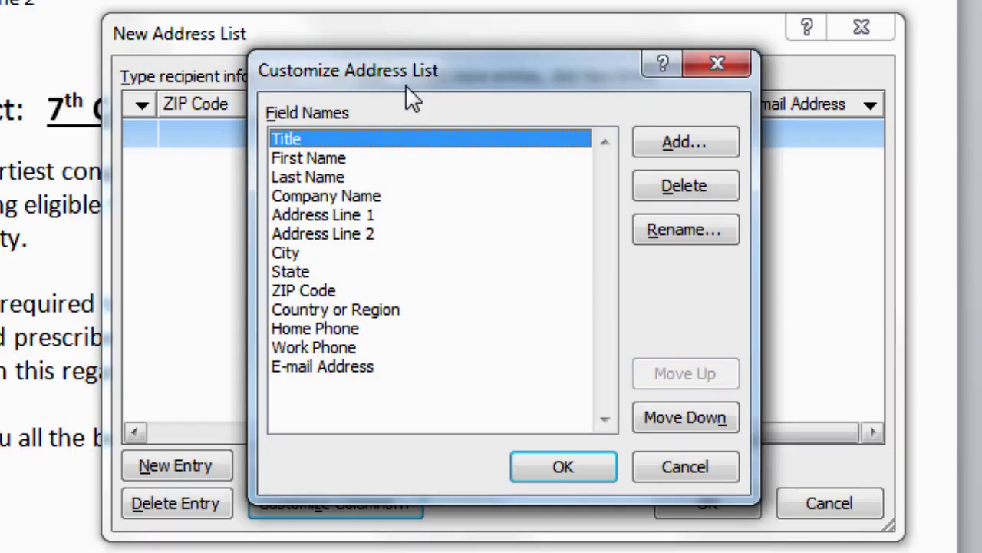
left_click(355, 372)
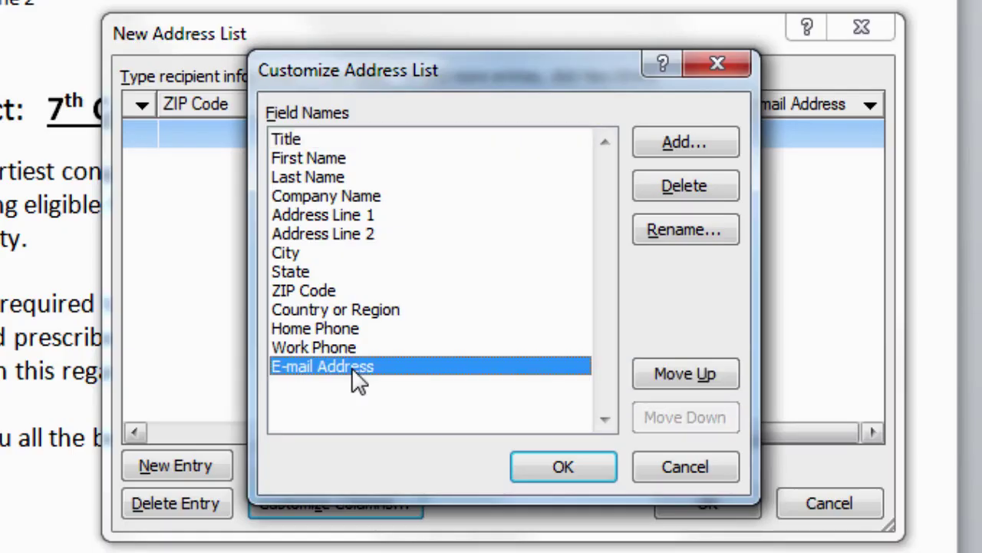
left_click(689, 185)
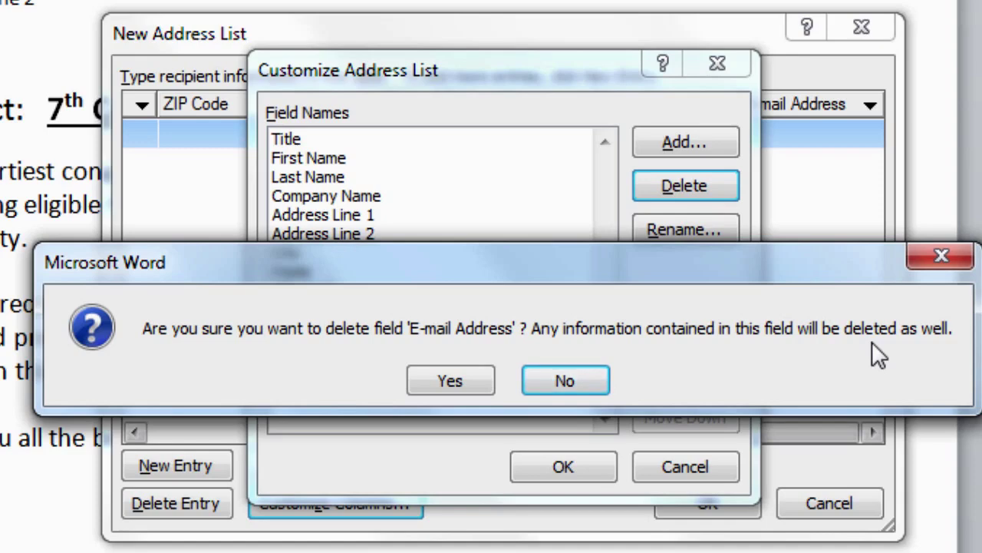
left_click(454, 381)
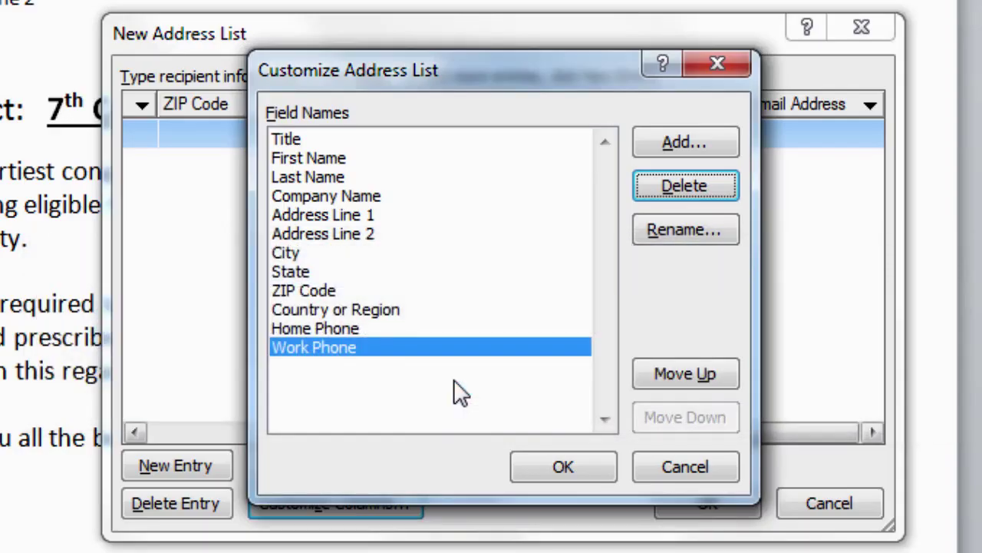
left_click(679, 193)
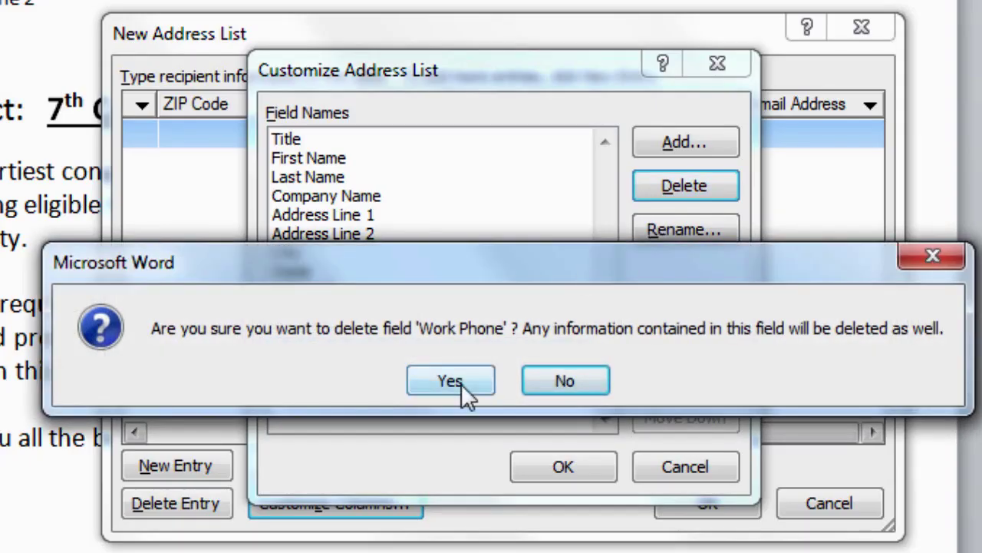
left_click(458, 382)
Delete the Home Phone, Country or Region, ZIP Code, State and Company Name fields
left_click(684, 187)
left_click(460, 381)
left_click(671, 184)
left_click(452, 382)
left_click(676, 188)
left_click(457, 374)
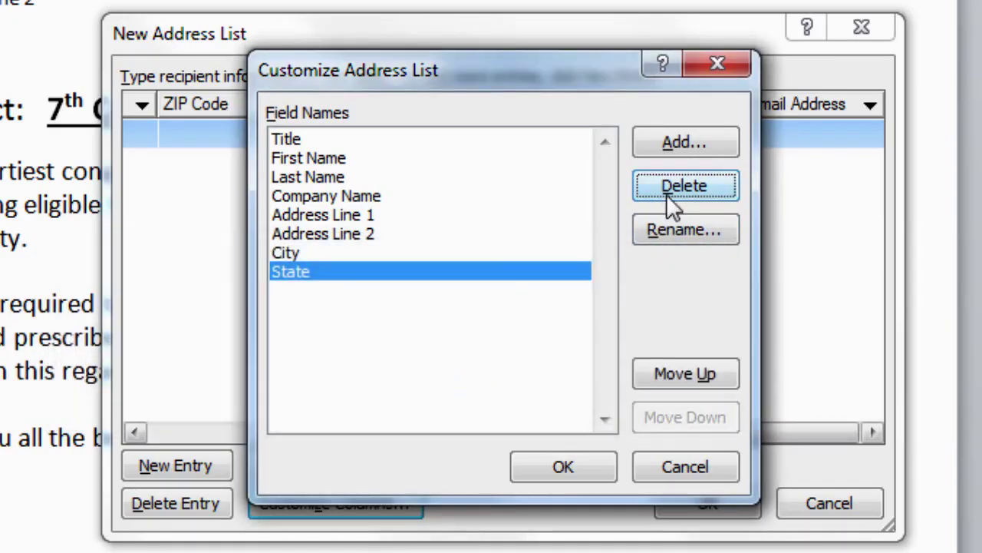
left_click(674, 185)
left_click(455, 378)
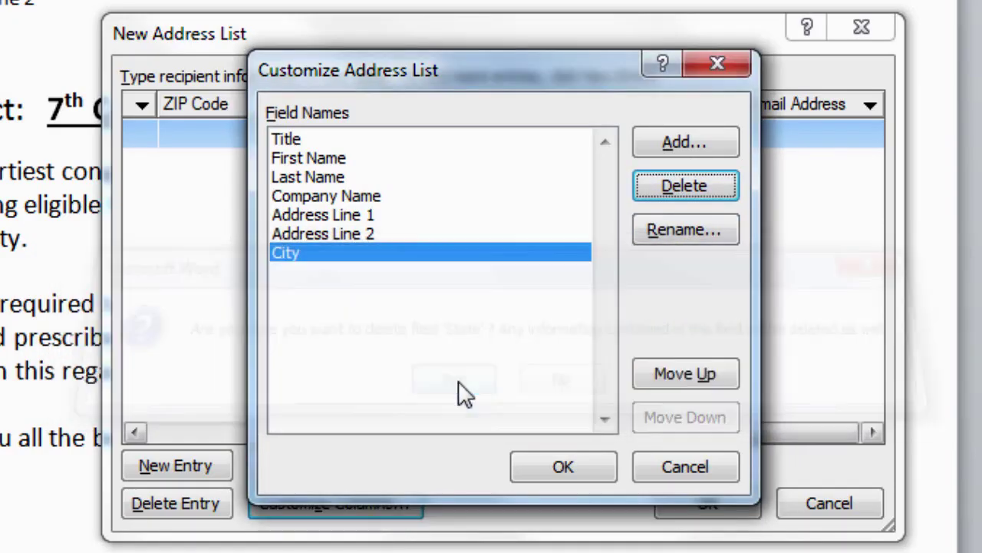
left_click(359, 197)
left_click(674, 188)
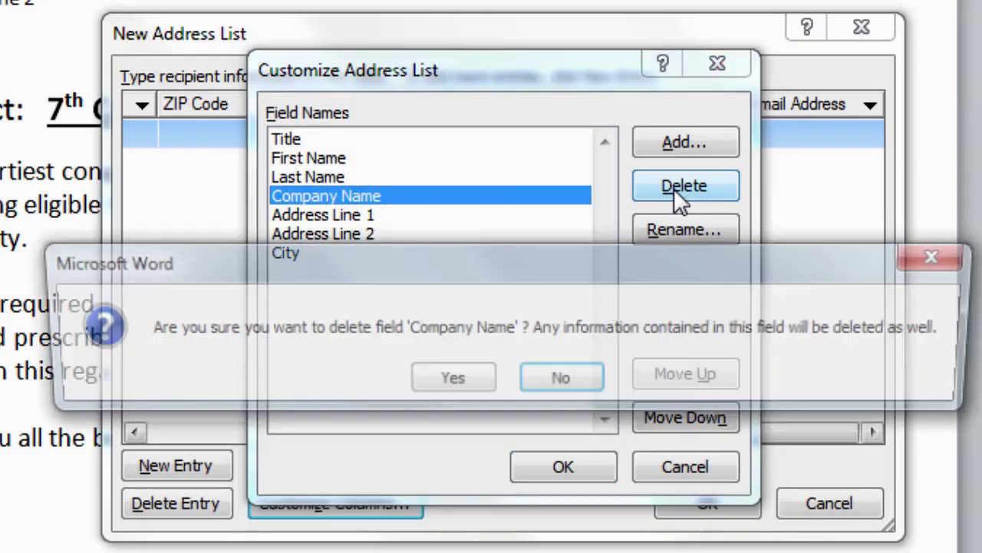
left_click(390, 314)
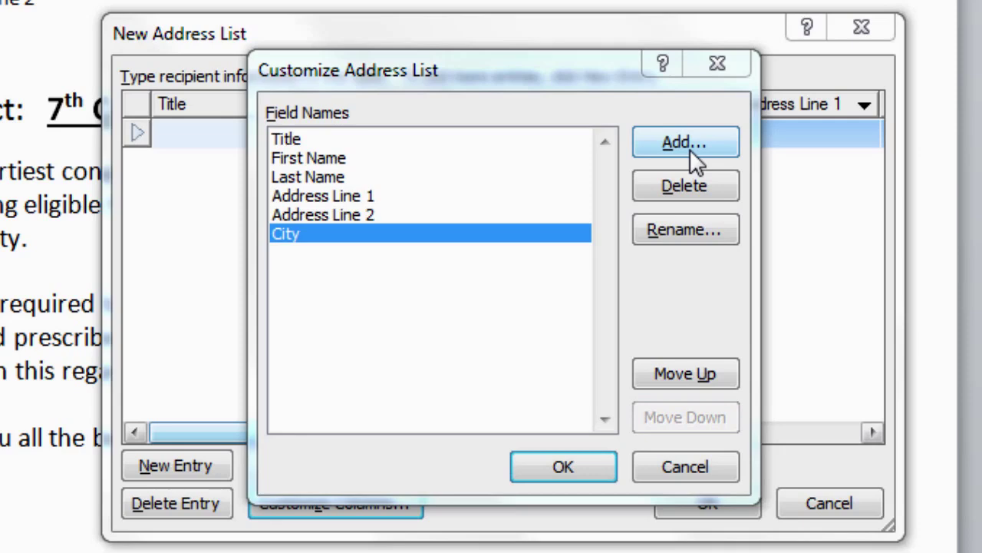
Add a 'Father's Name' field, move it up three places after Last Name, and apply
left_click(690, 149)
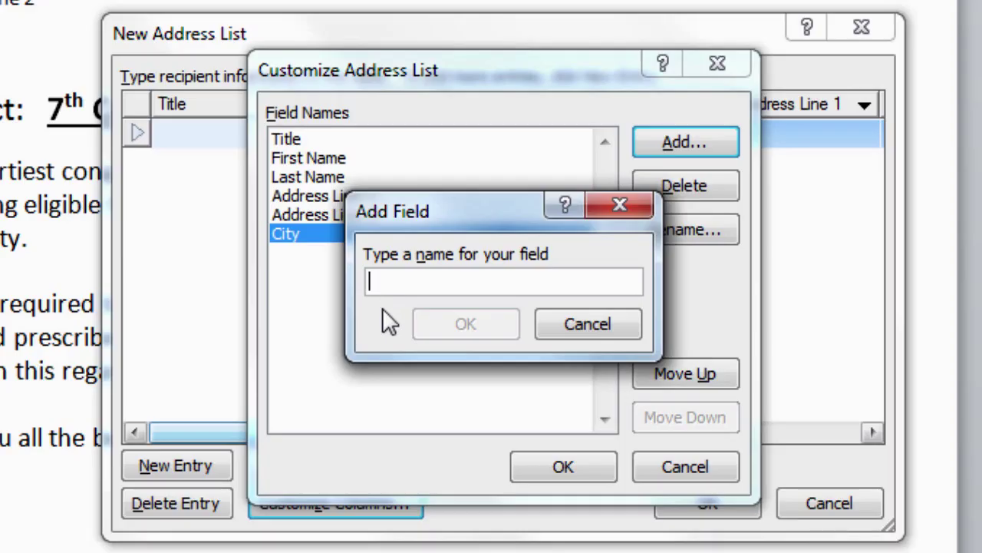
type("Father")
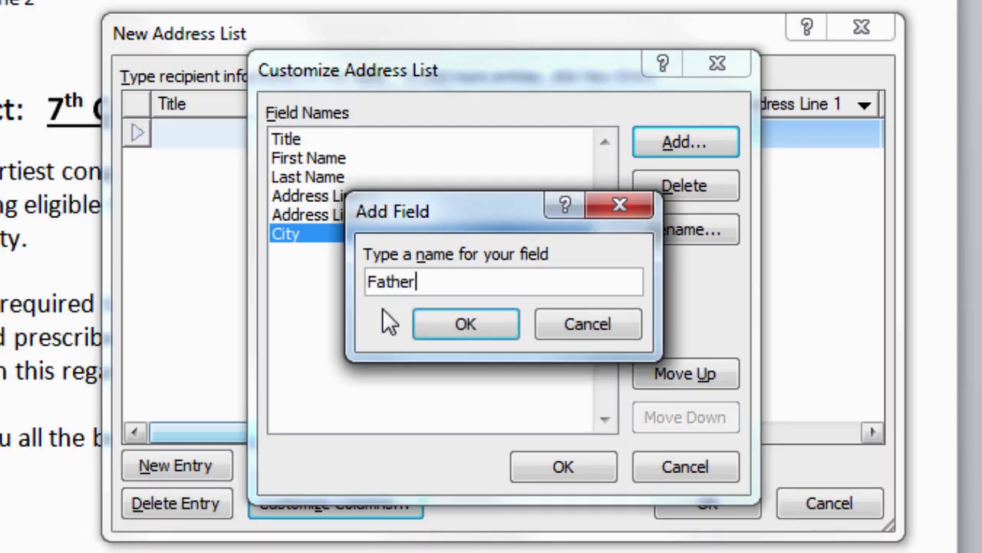
type("'s Name")
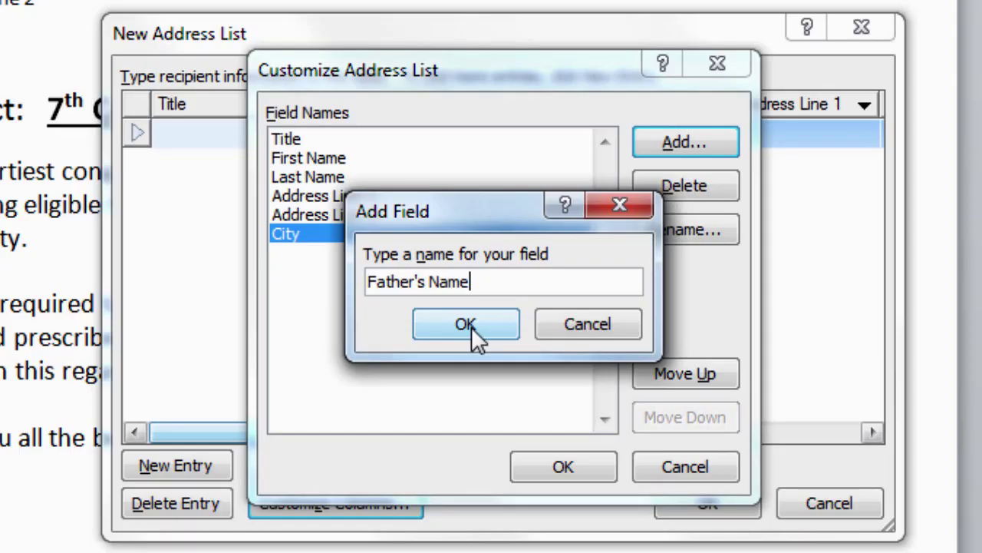
left_click(471, 327)
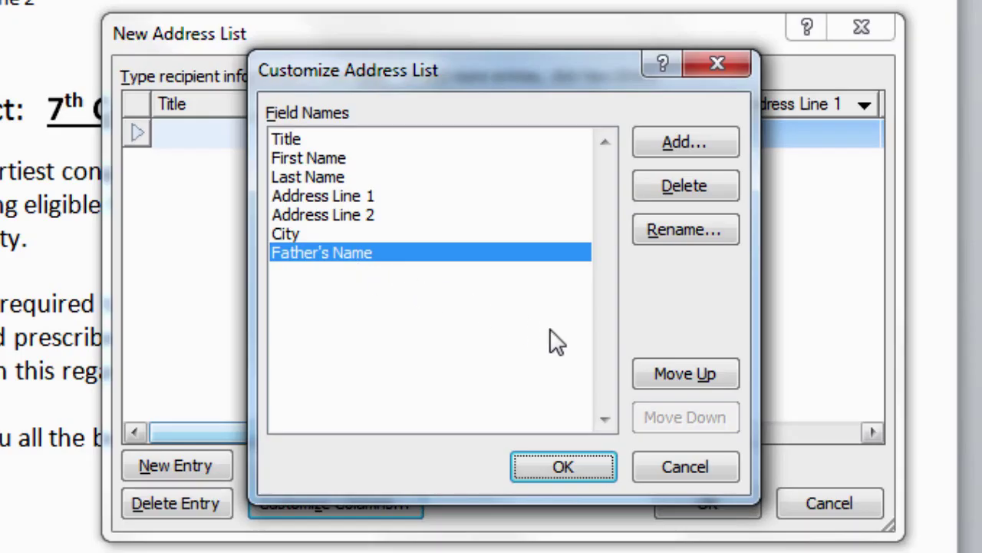
left_click(686, 376)
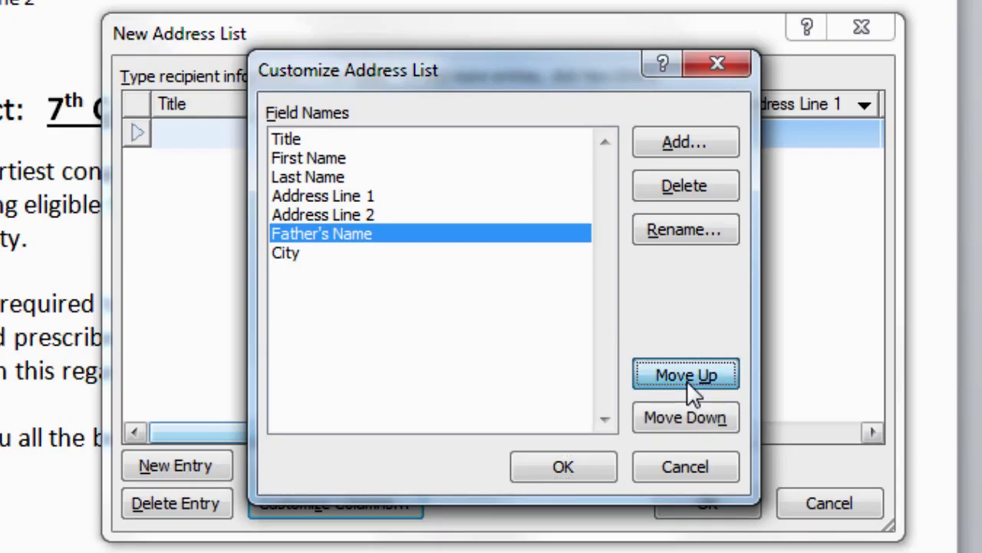
left_click(687, 376)
left_click(686, 376)
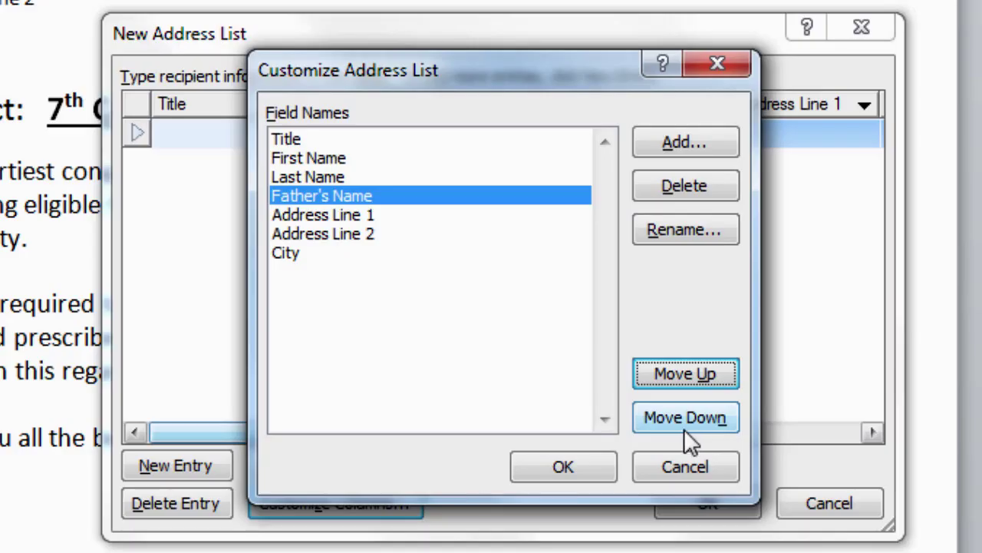
left_click(579, 469)
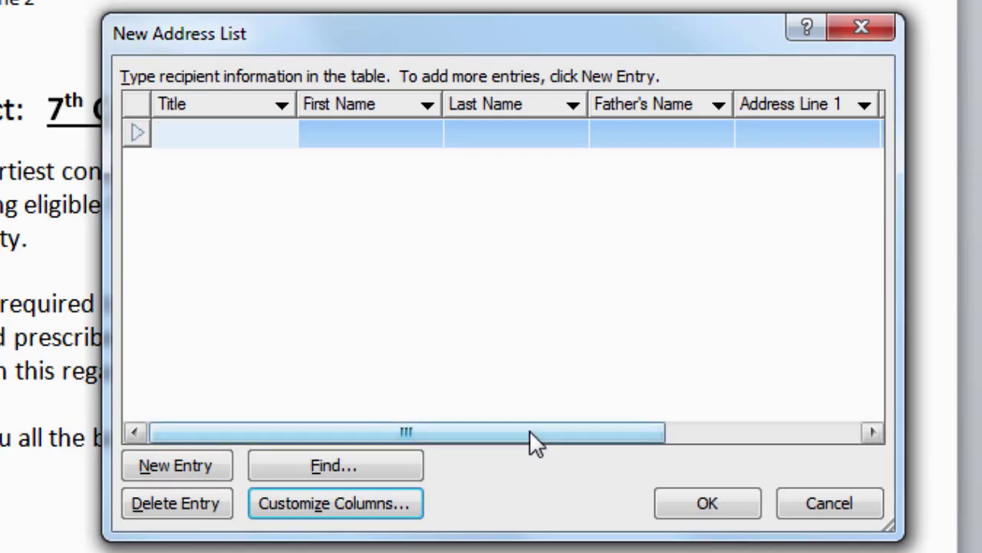
Enter title 'Mr.' plus the student's first name, last name and father's name in row one
mouse_move(530, 434)
left_mouse_down()
mouse_move(758, 434)
mouse_move(514, 430)
left_mouse_up()
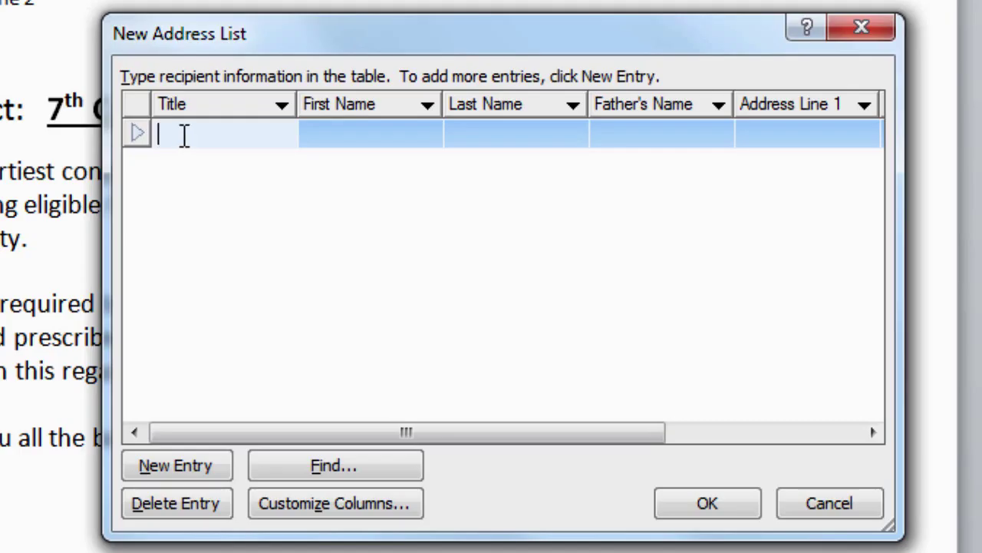
type("Mr")
type(".")
key("Tab")
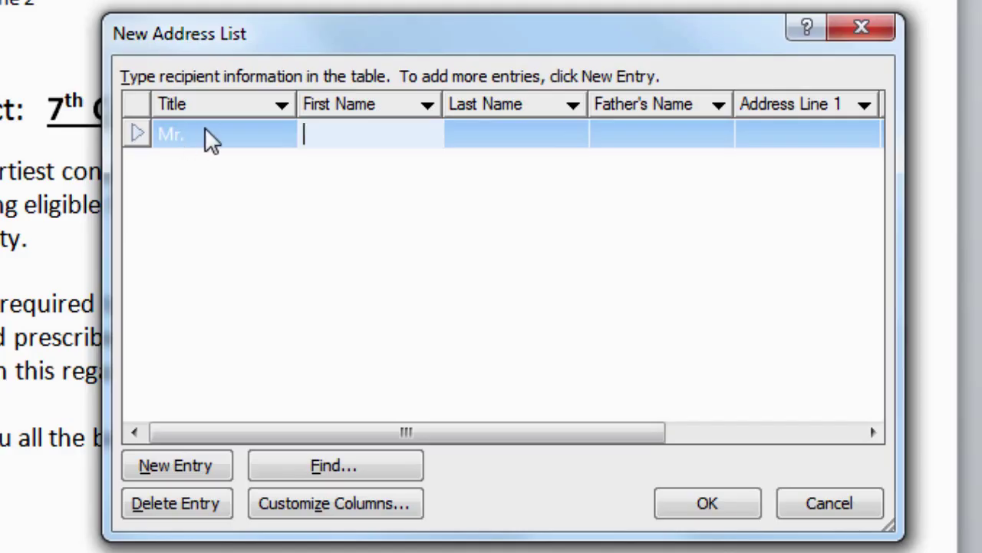
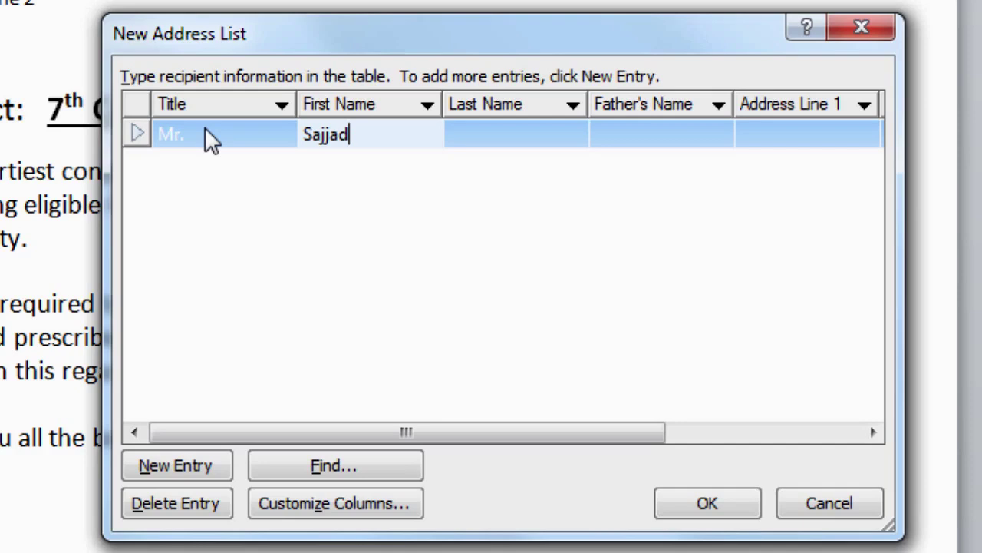
key("Tab")
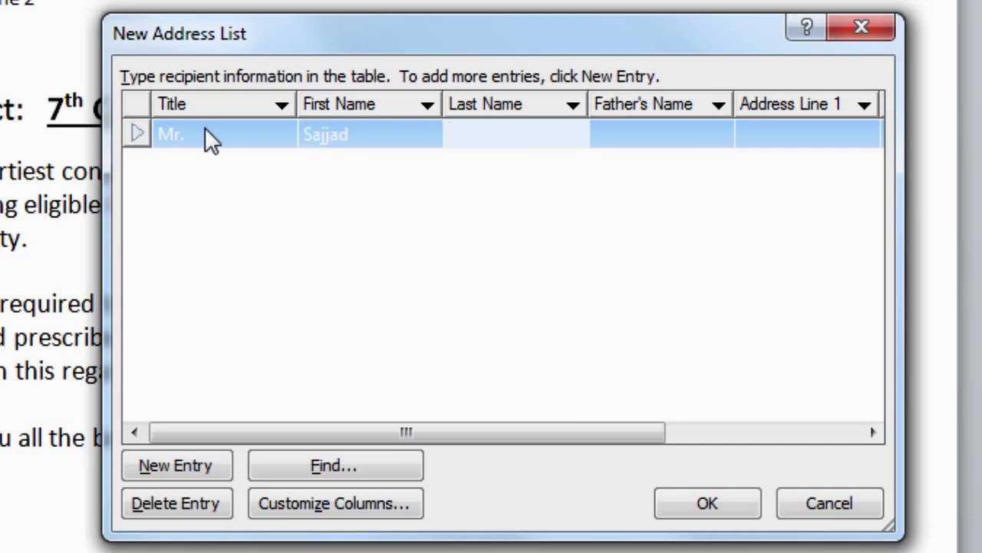
key("Tab")
key("Tab")
Enter the student's two address lines and city to complete the first record
key("Tab")
key("Tab")
type("Lahore")
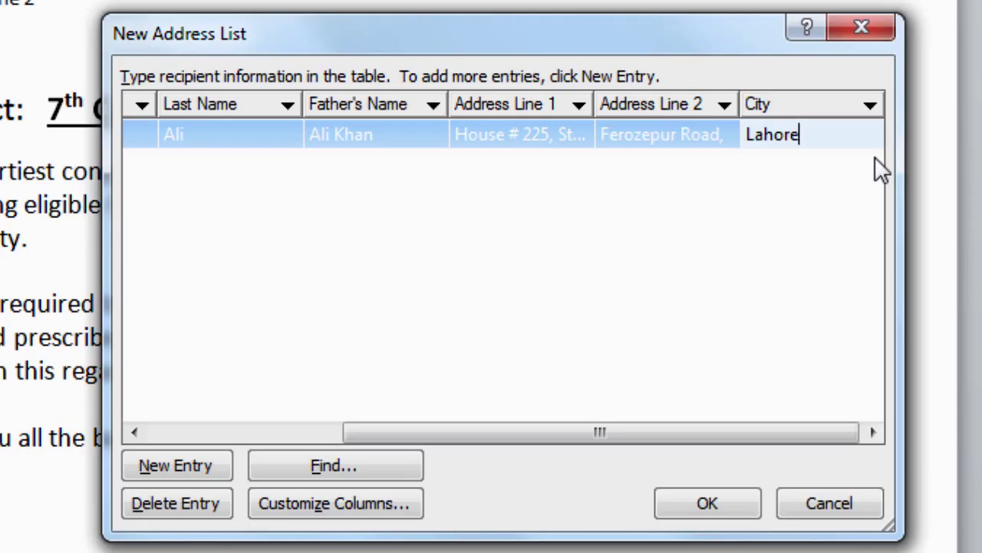
key("shift+Tab")
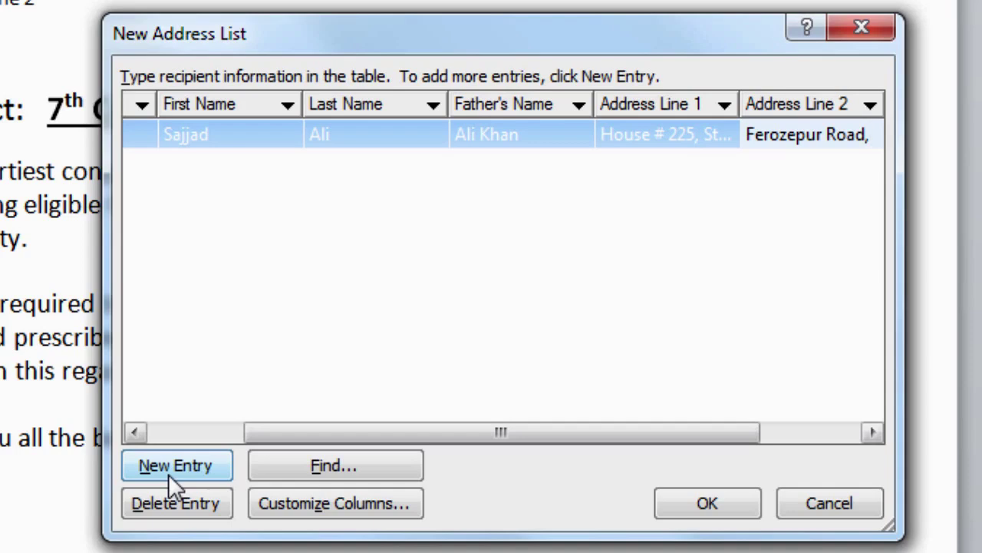
Add a new student entry with title Miss and begin typing the first name
left_click(169, 474)
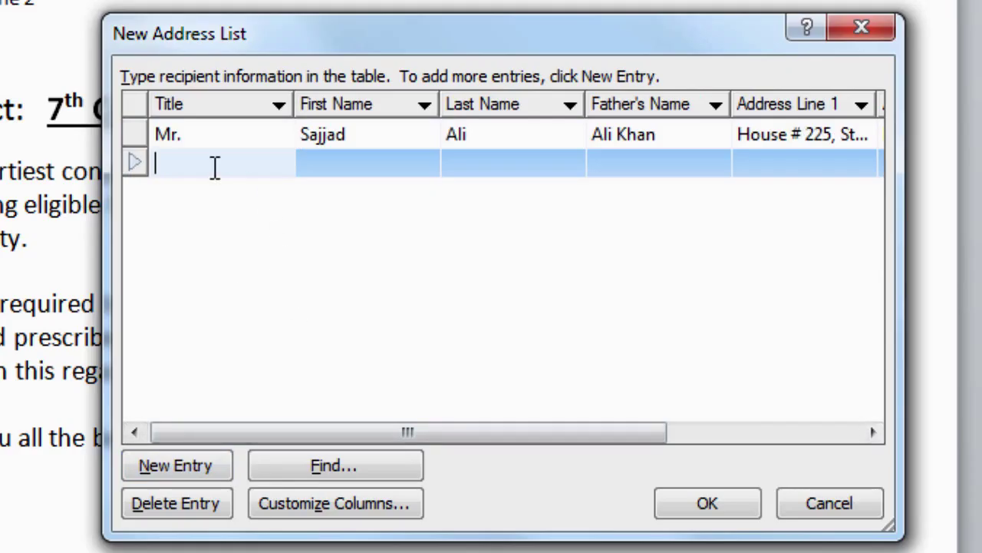
type("Miss")
left_click(343, 160)
type("Shazia")
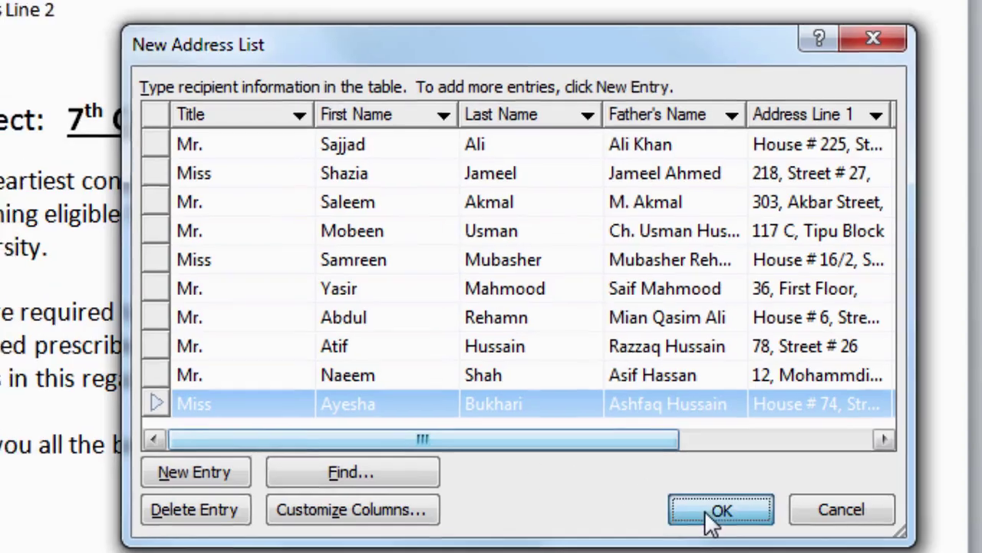
Confirm the new address list and save it under the file name Students
left_click(698, 509)
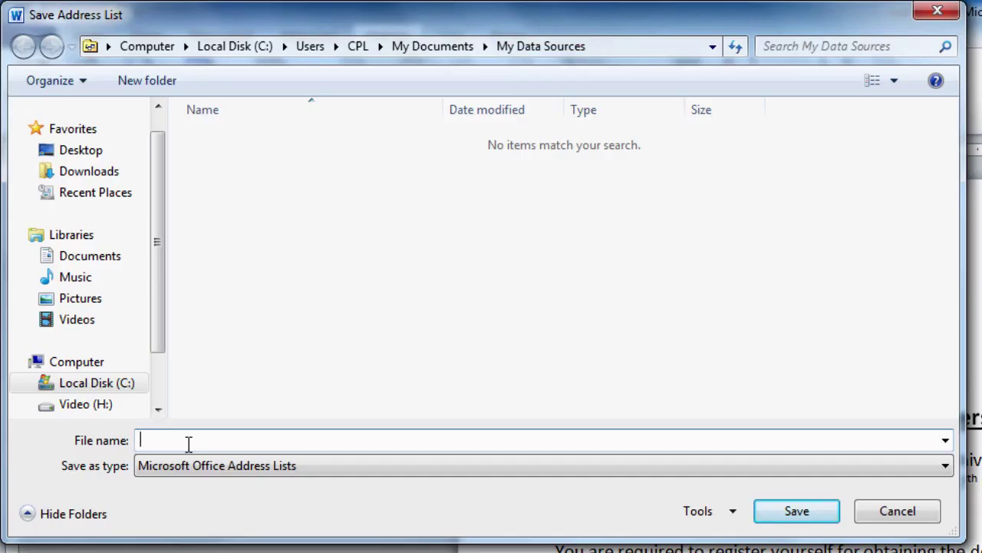
type("Students")
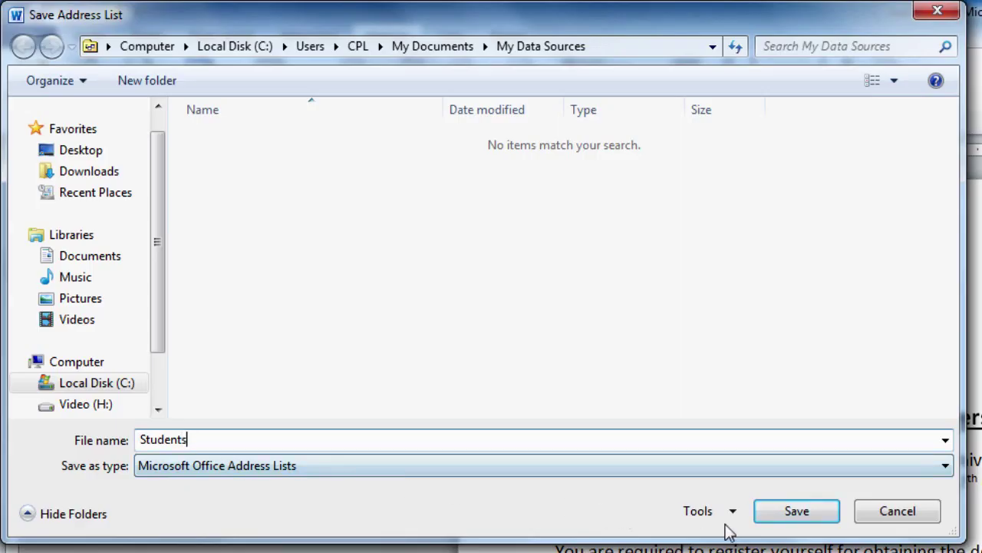
left_click(793, 523)
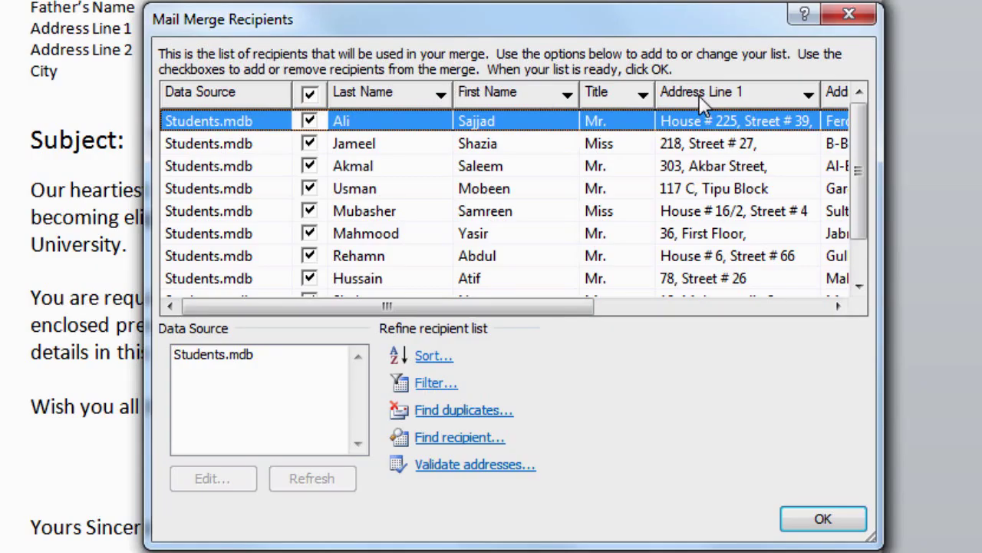
Scroll the Mail Merge Recipients columns right and back left, then accept the list
left_click_drag(595, 307, 841, 311)
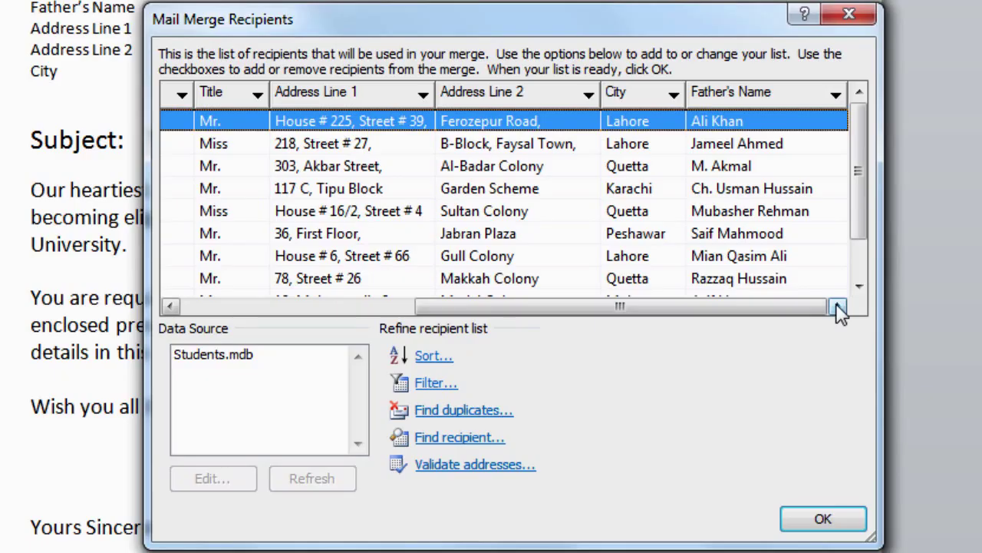
left_click_drag(796, 314, 504, 310)
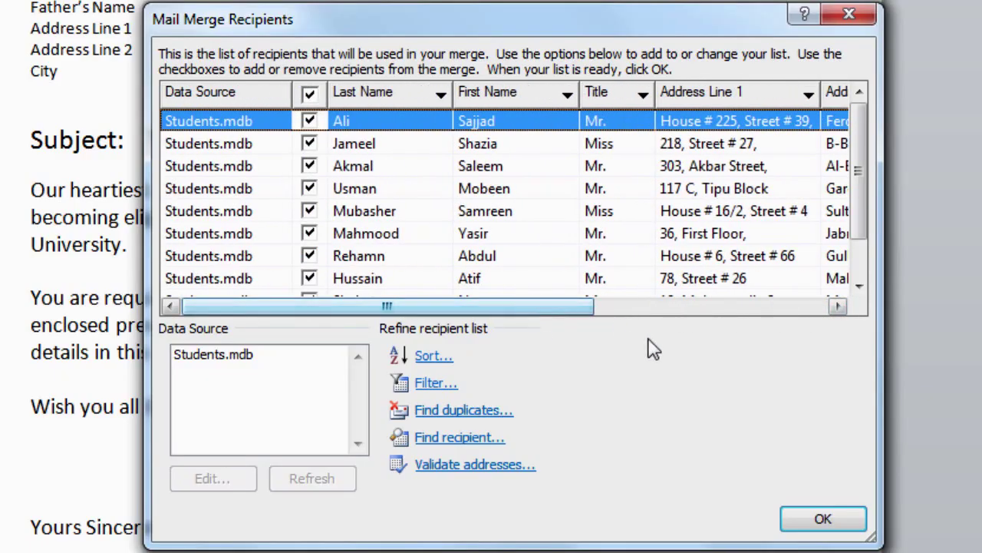
left_click(823, 519)
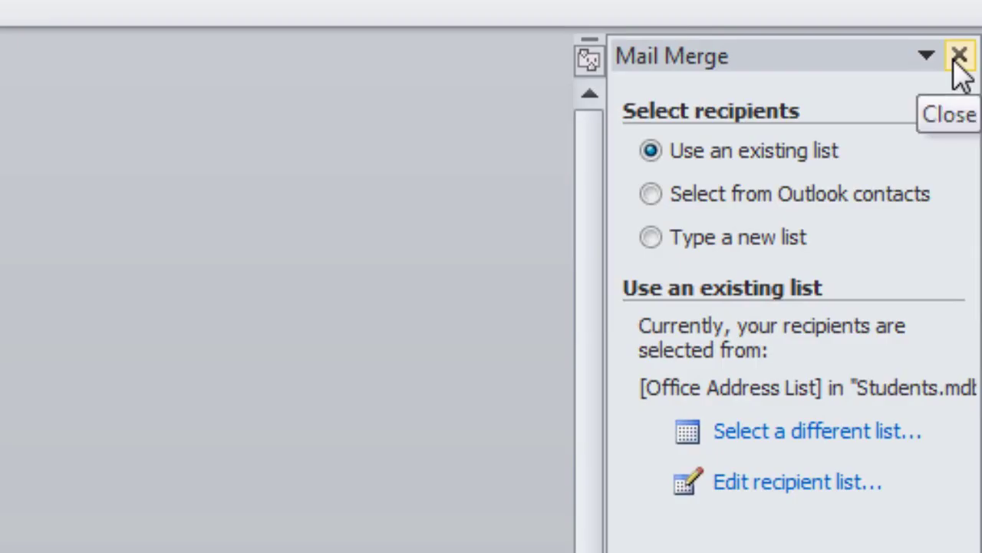
Close the Mail Merge pane, zoom to Page width (219%), and place the cursor before City
left_click(959, 56)
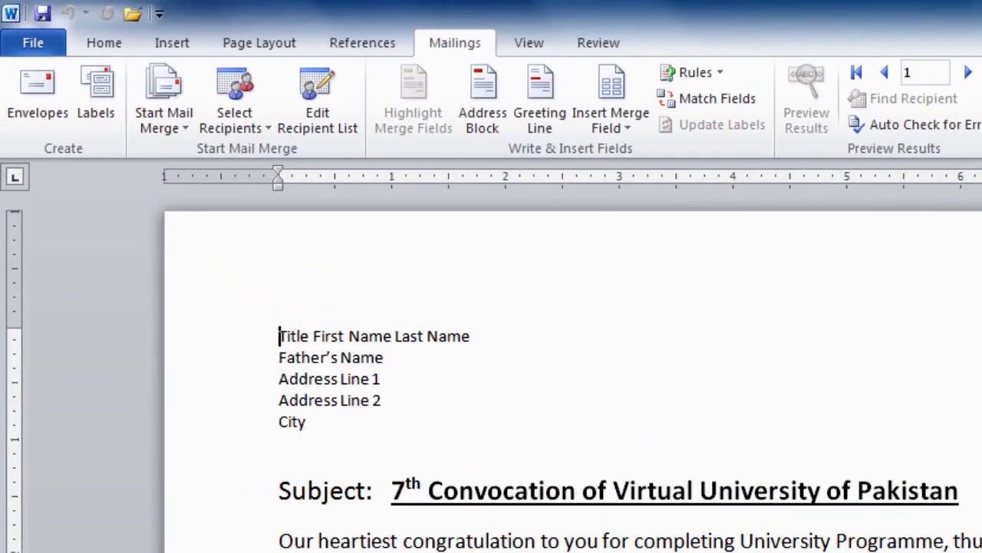
left_click(529, 43)
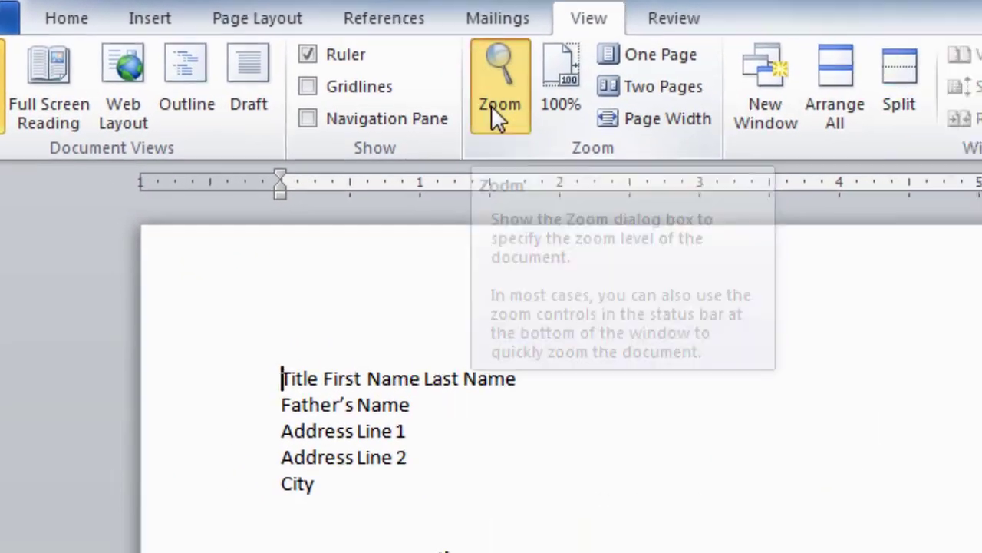
left_click(537, 123)
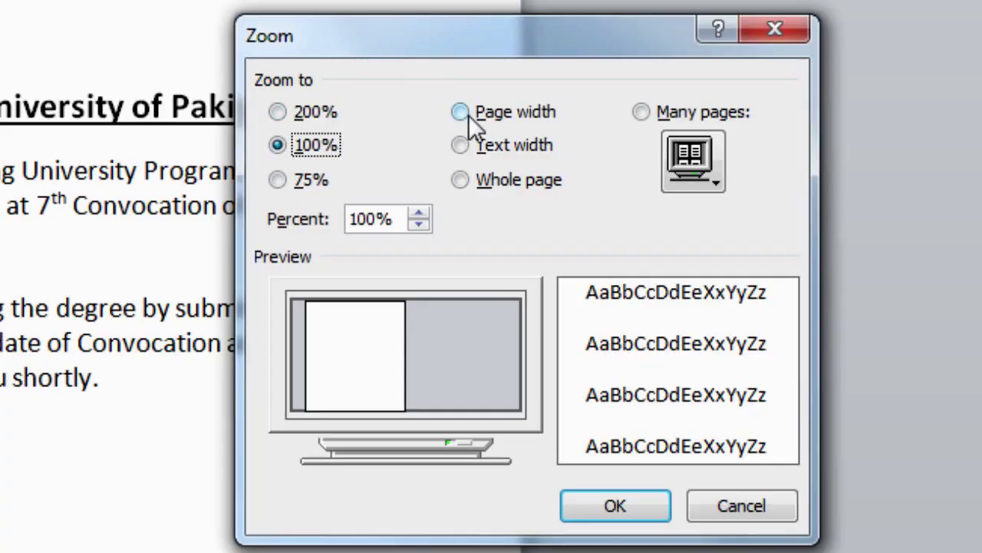
left_click(461, 113)
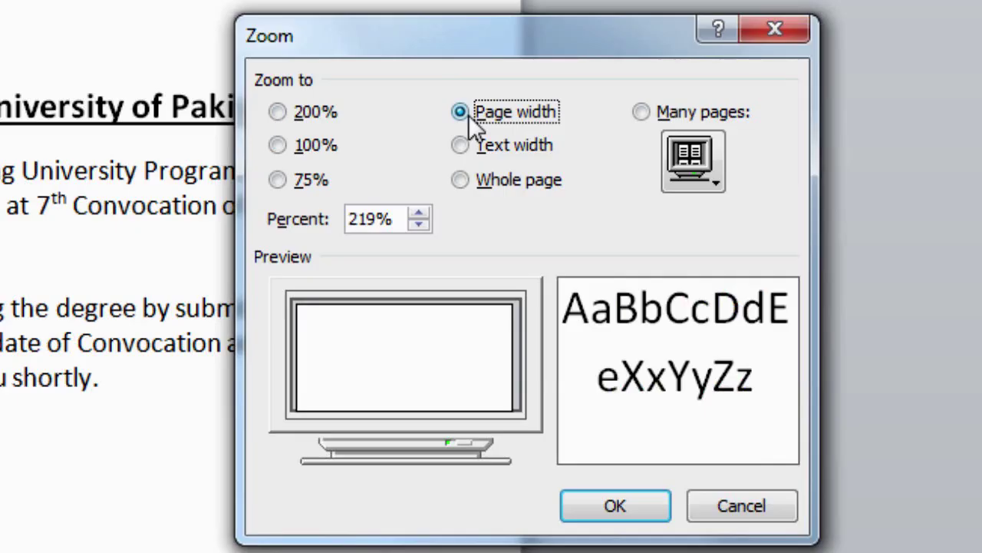
left_click(625, 503)
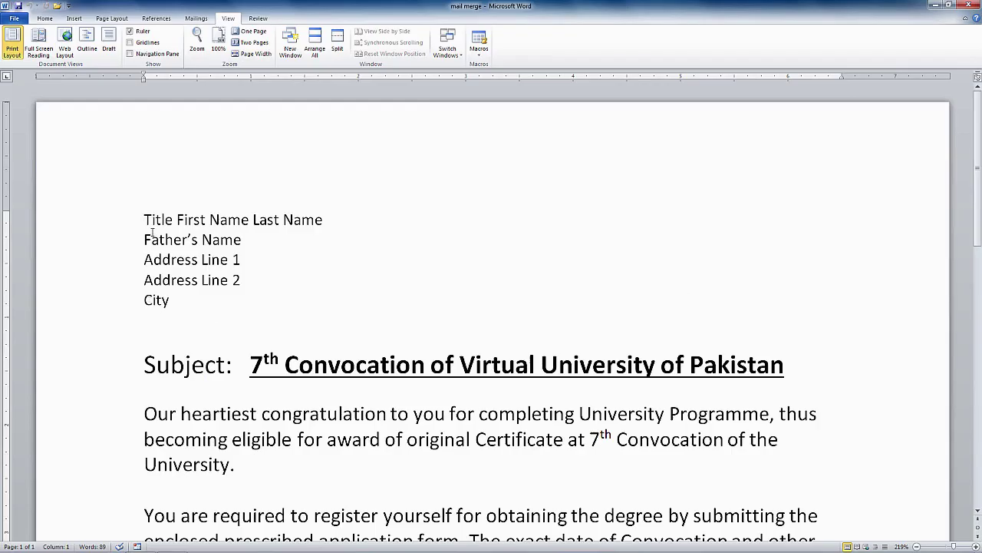
left_click(146, 299)
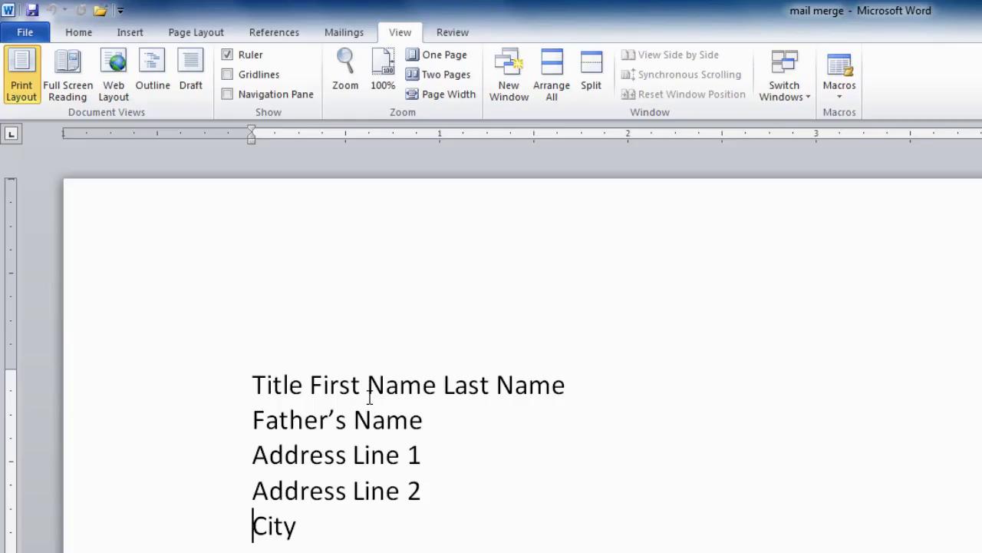
Insert «Title», «First_Name» and «Last_Name» merge fields before the Title placeholder line
left_click(253, 380)
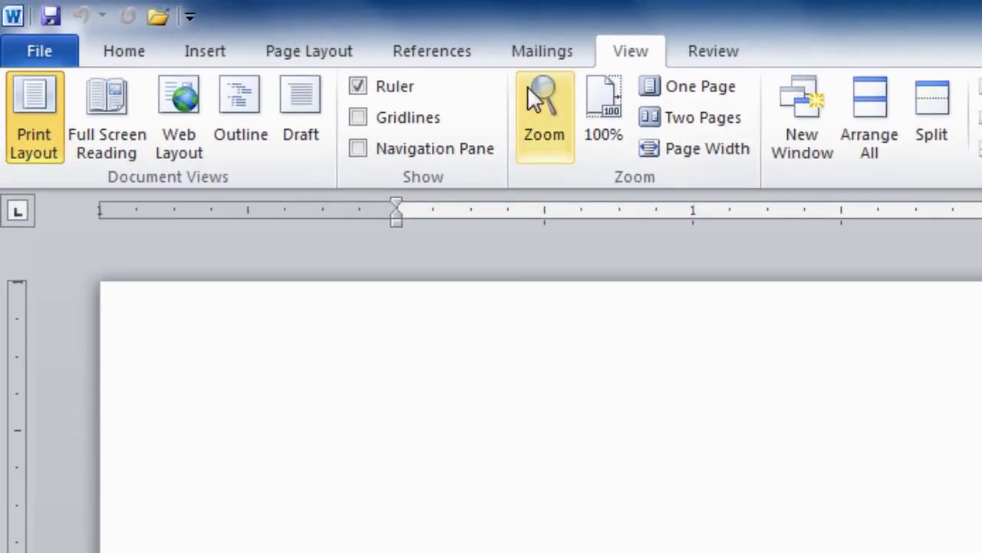
left_click(543, 54)
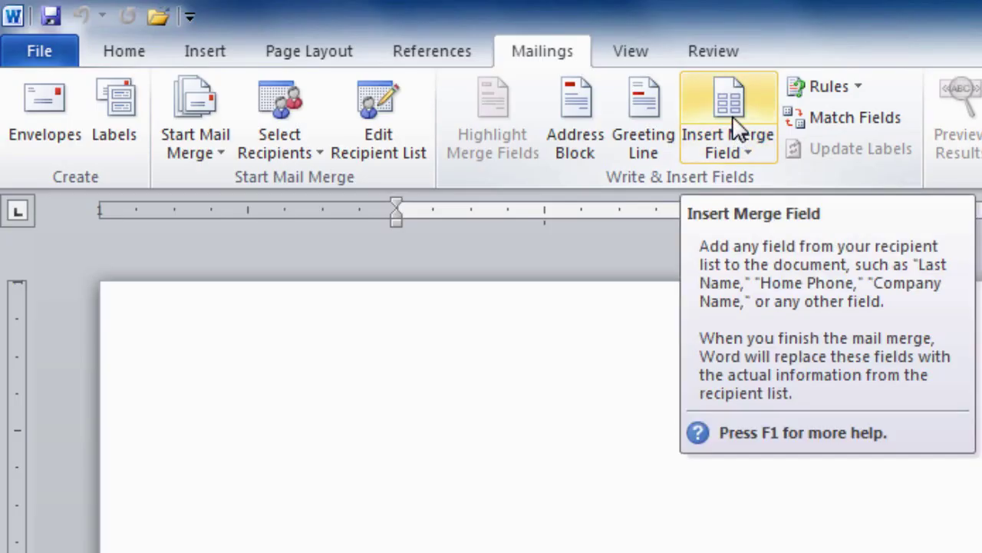
left_click(735, 123)
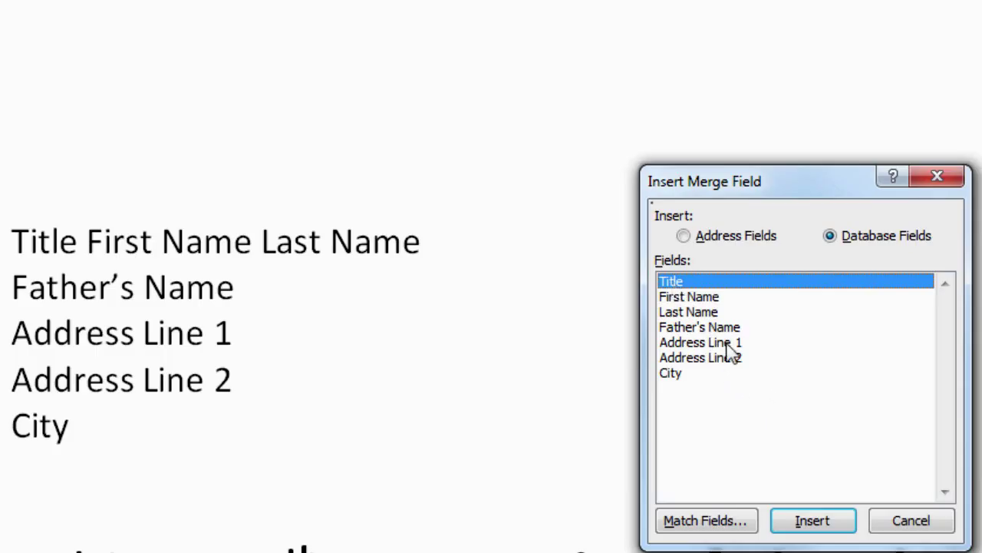
left_click(809, 528)
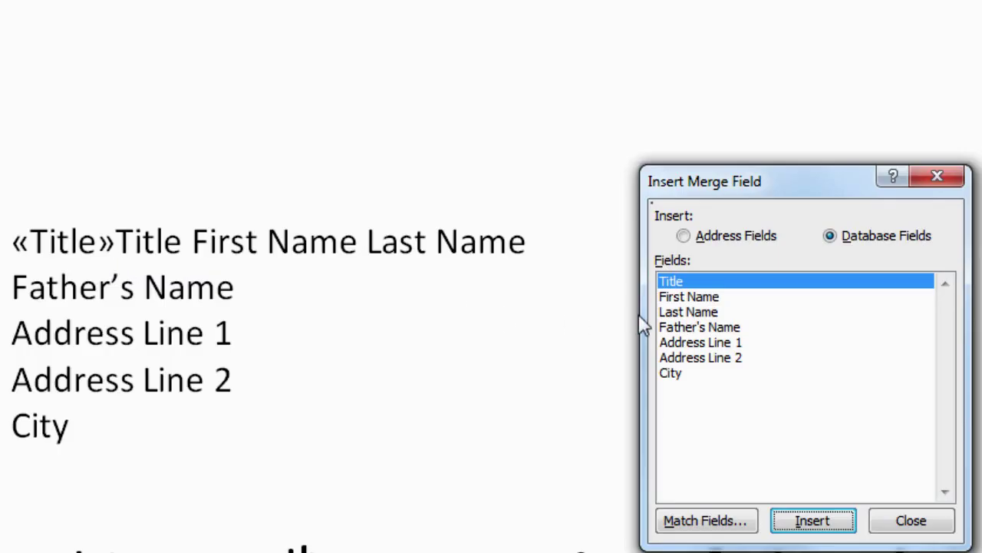
left_click(695, 299)
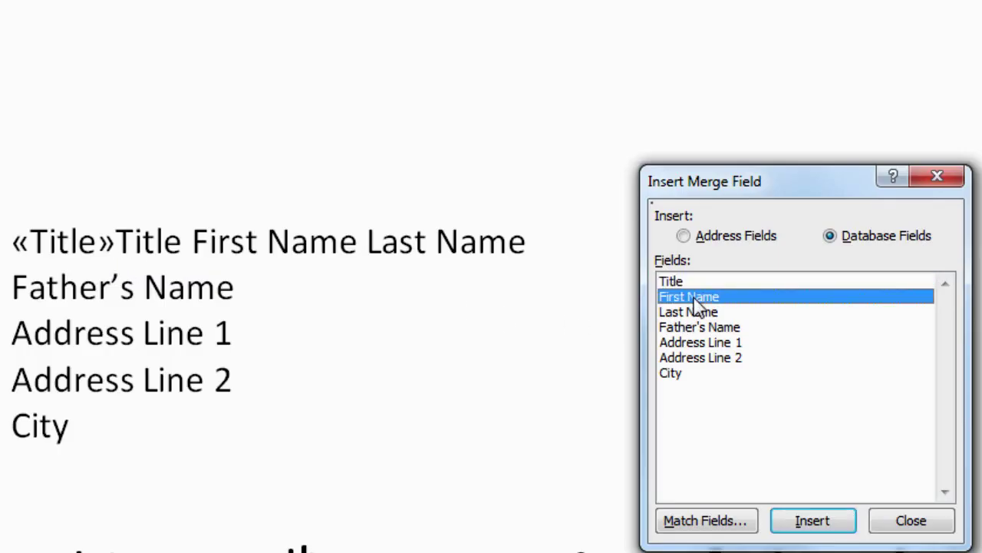
left_click(812, 525)
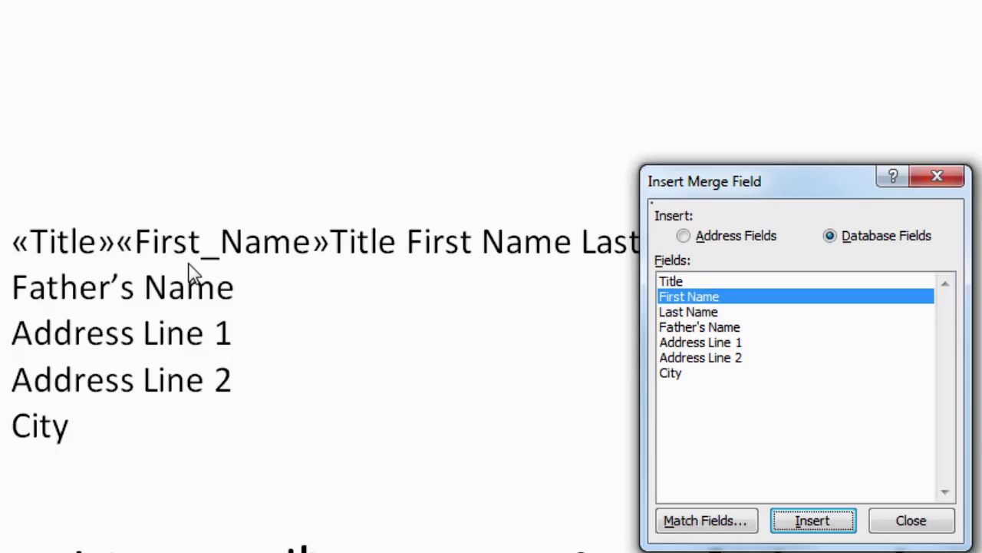
left_click(693, 314)
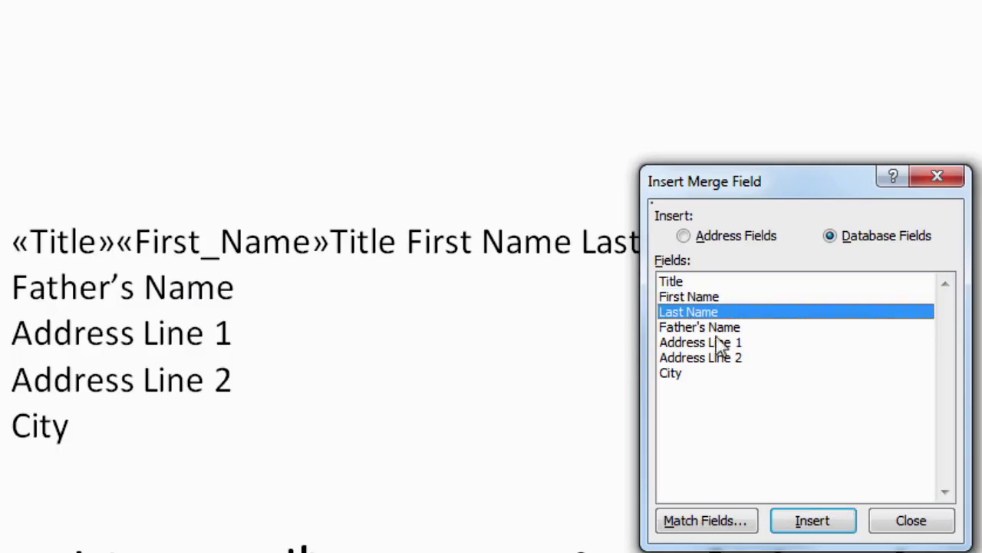
left_click(835, 526)
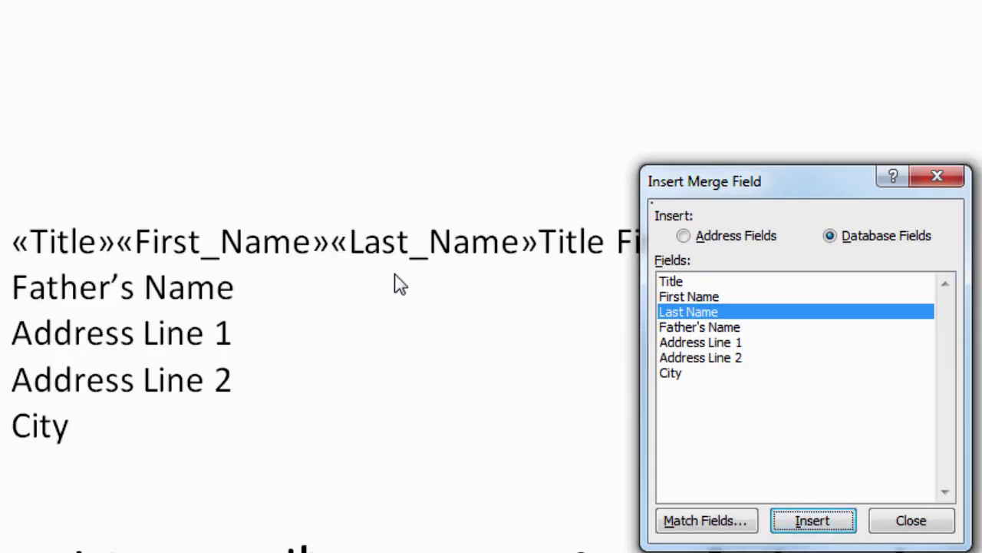
left_click_drag(762, 186, 972, 300)
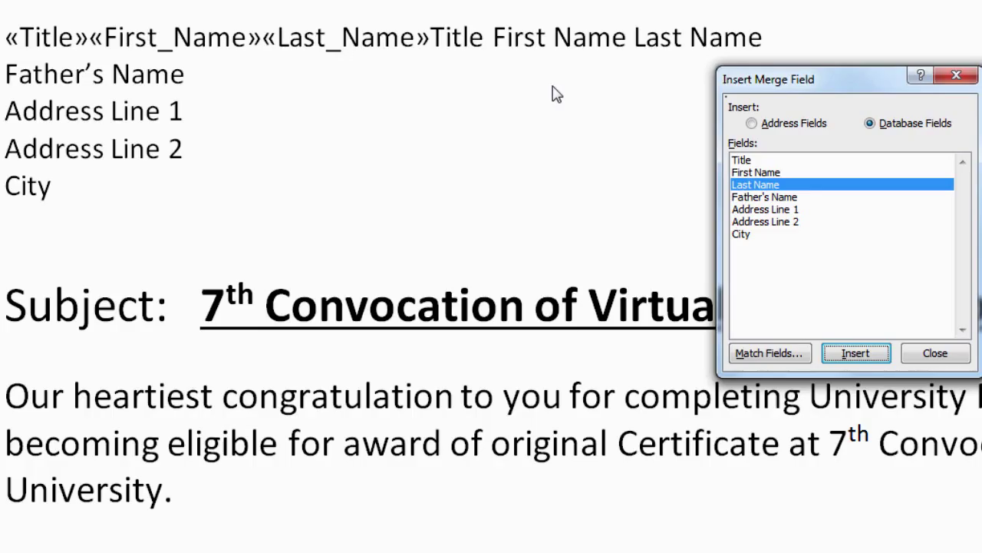
left_click(937, 355)
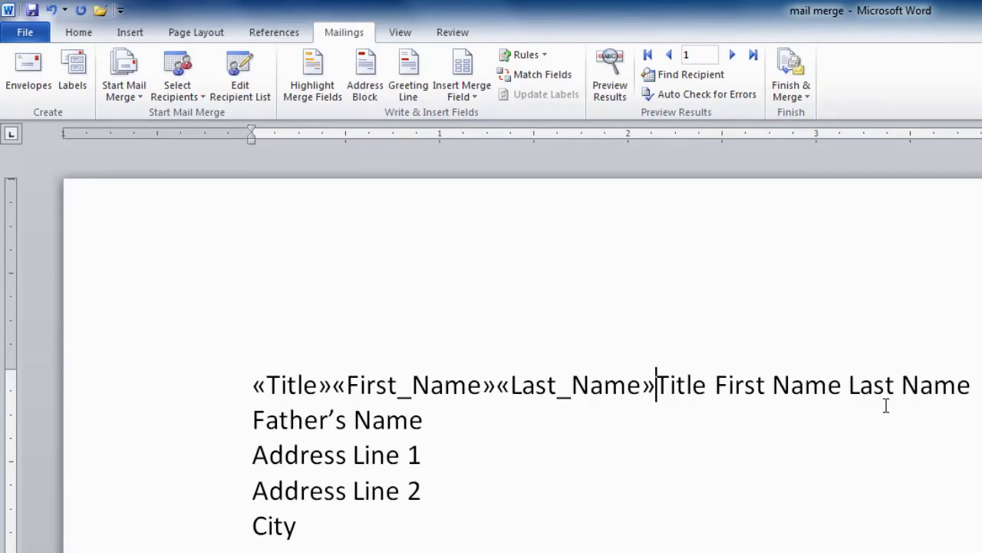
Delete the leftover 'Title First Name Last Name' placeholder words following the merge fields
key("Delete")
key("Delete")
key("Delete")
key("Delete")
key("Delete")
key("Delete")
key("Delete")
key("Delete")
key("Delete")
key("Delete")
key("Delete")
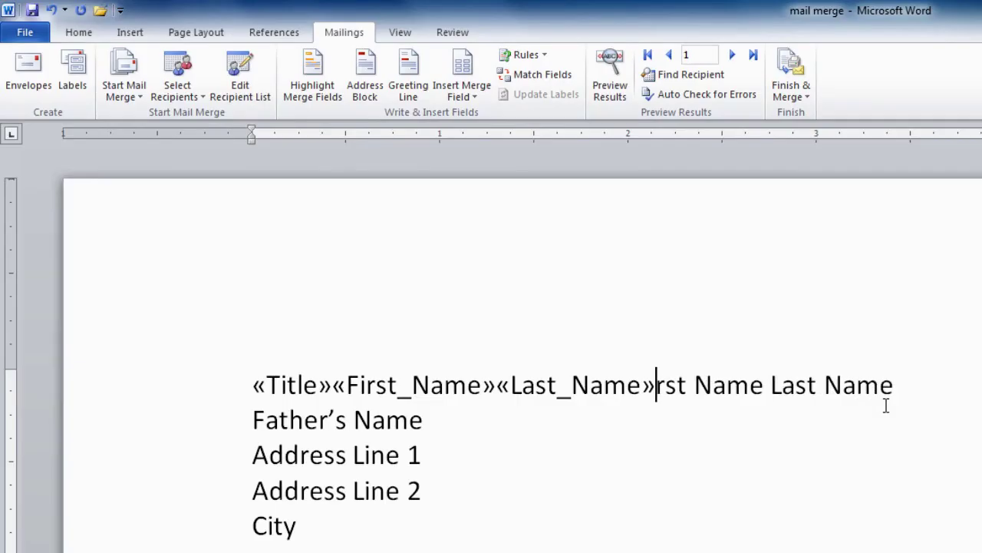
key("Delete")
key("Delete")
key("Delete")
key("Delete")
key("Delete")
key("Delete")
key("Delete")
key("Delete")
key("Delete")
key("Delete")
key("Delete")
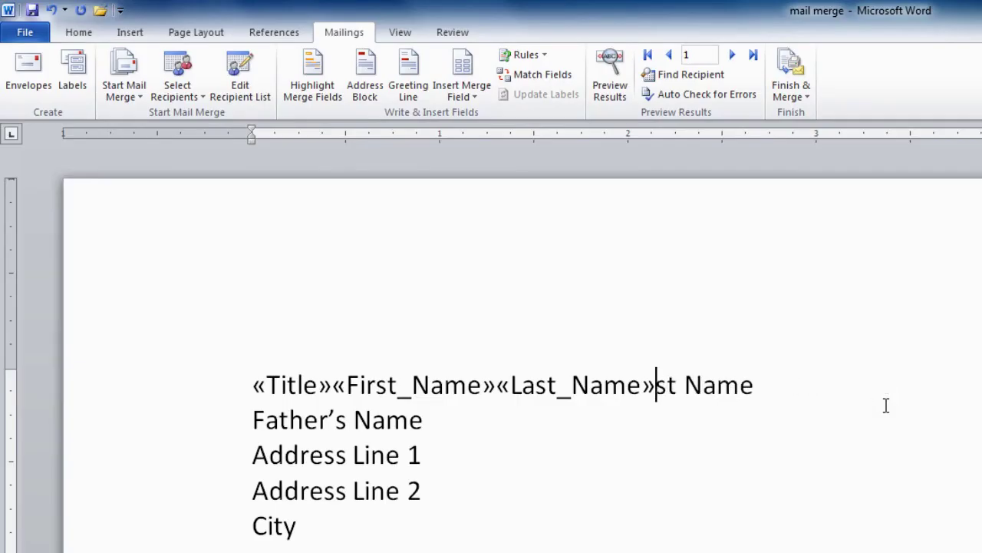
key("Delete")
key("Delete")
key("Delete")
key("Delete")
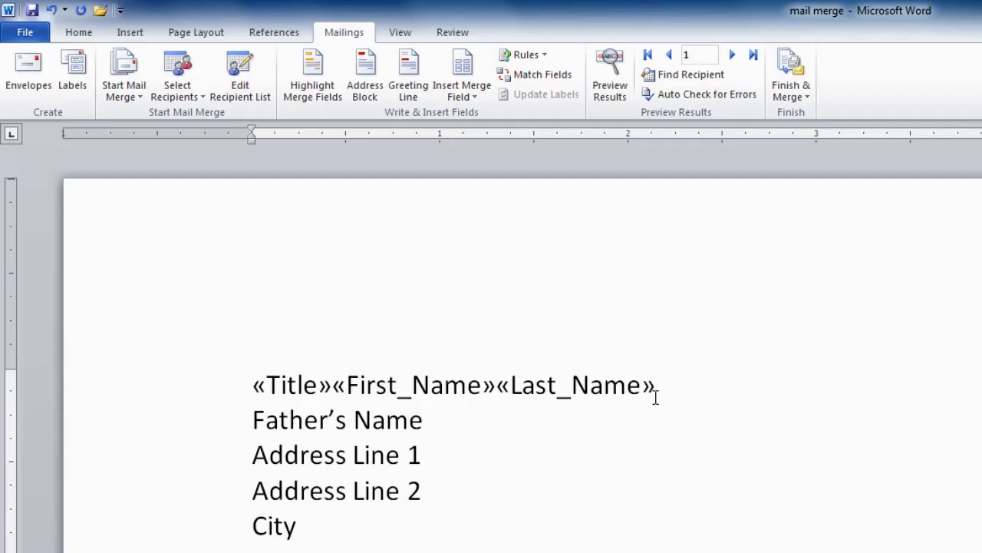
key("Left")
key("Left")
key("Left")
key("Left")
key("Left")
key("Left")
key("Left")
key("Left")
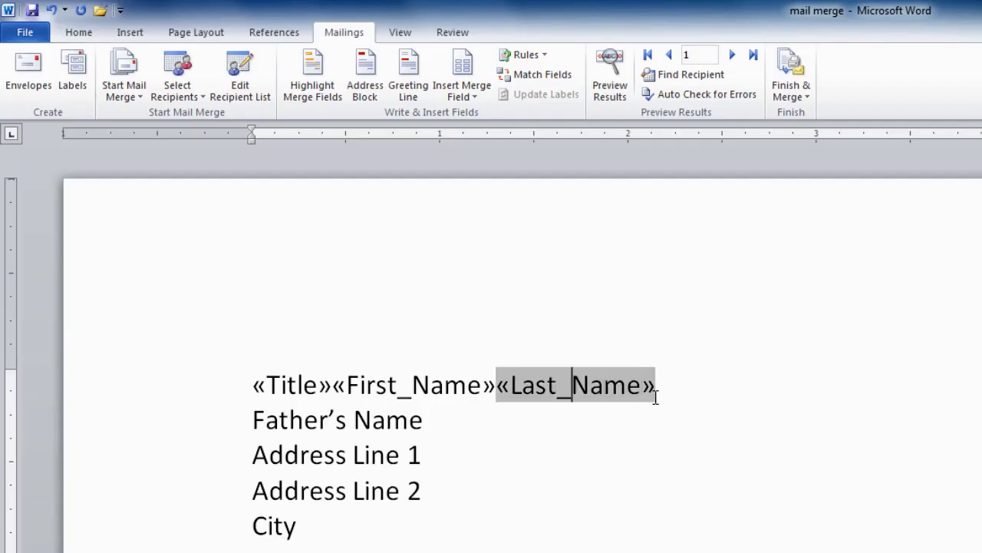
key("Left")
key("Left")
key("Left")
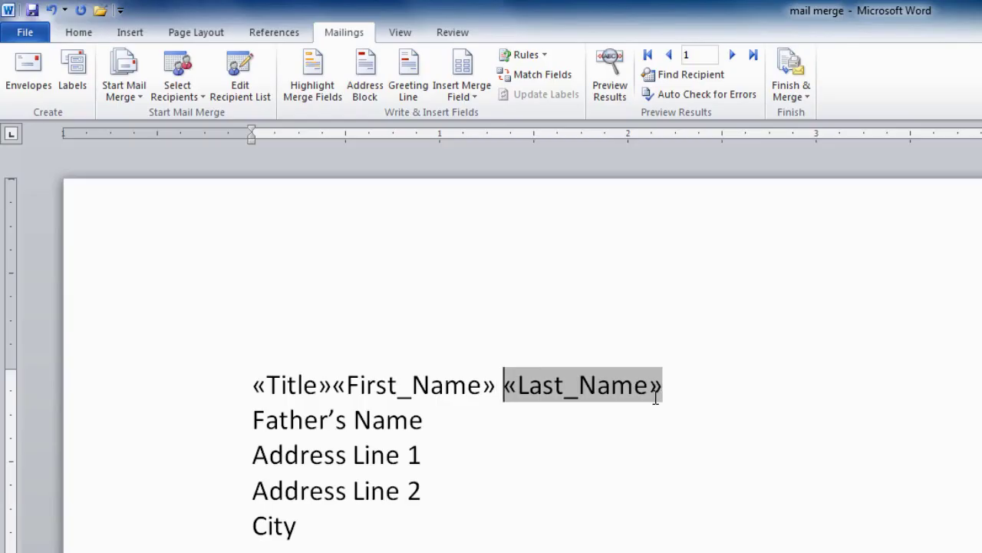
key("Left")
key("Left")
key("Left")
key("Left")
key("Left")
key("Left")
key("Left")
key("Left")
key("Left")
key("Left")
key("Left")
key("Left")
key("Left")
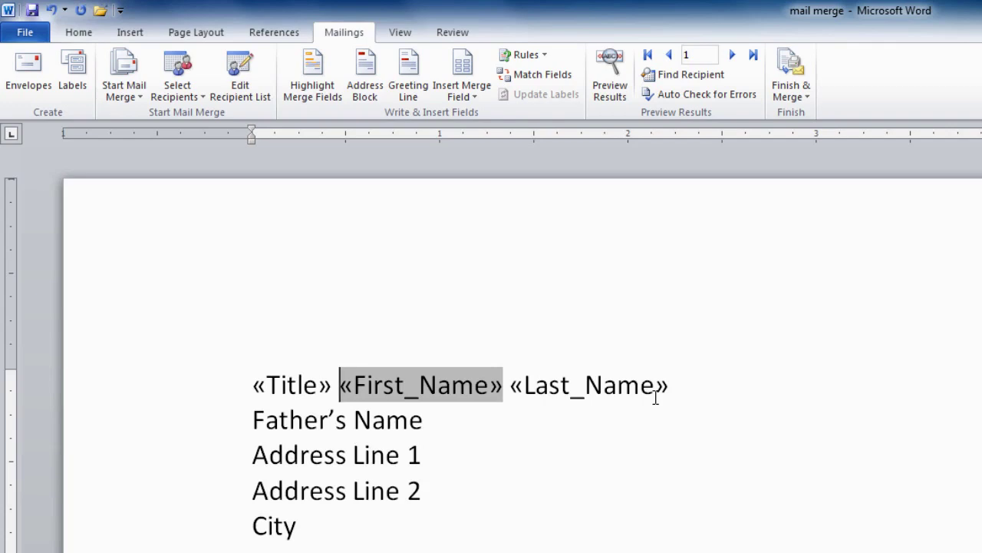
left_click(252, 419)
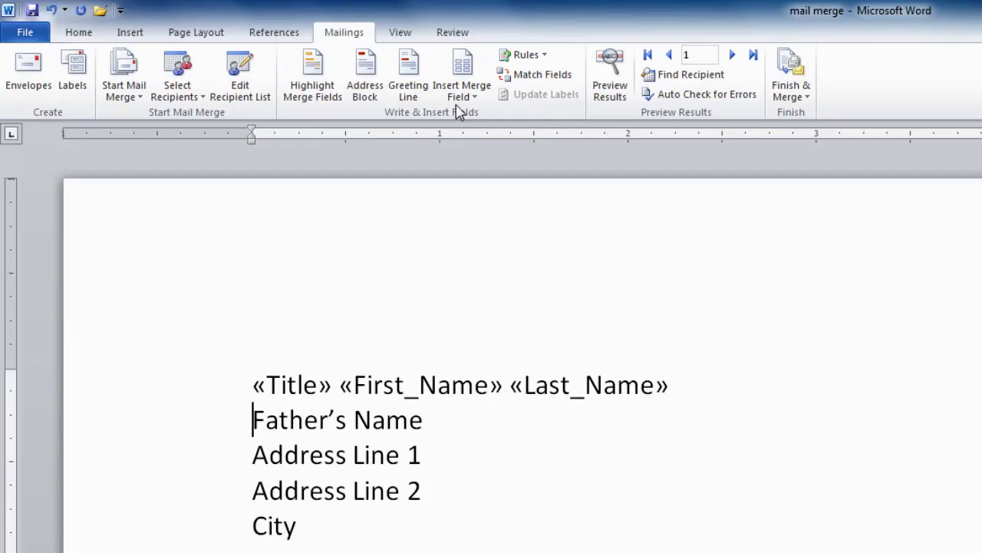
Replace the Father's Name placeholder line with the Fathers_Name merge field
left_click(466, 80)
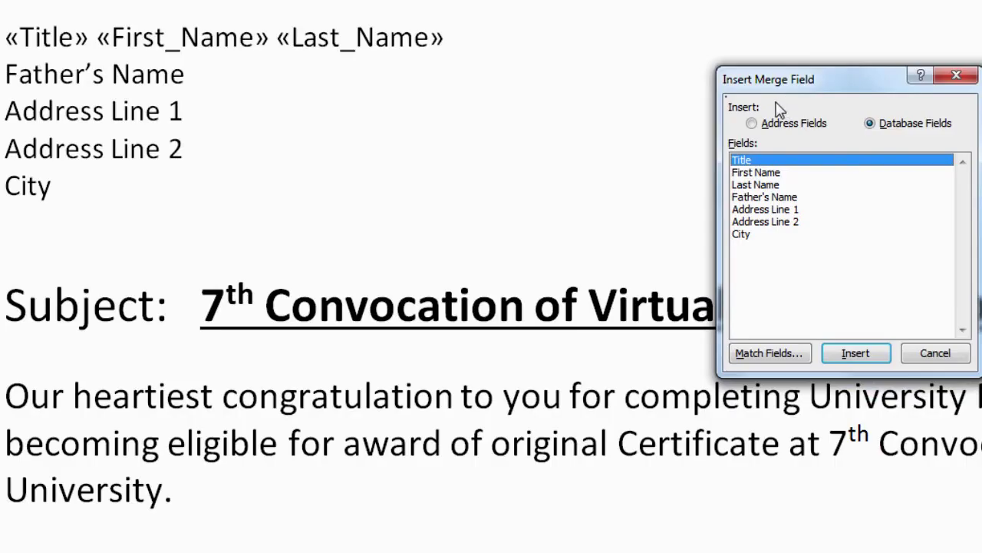
left_click(772, 197)
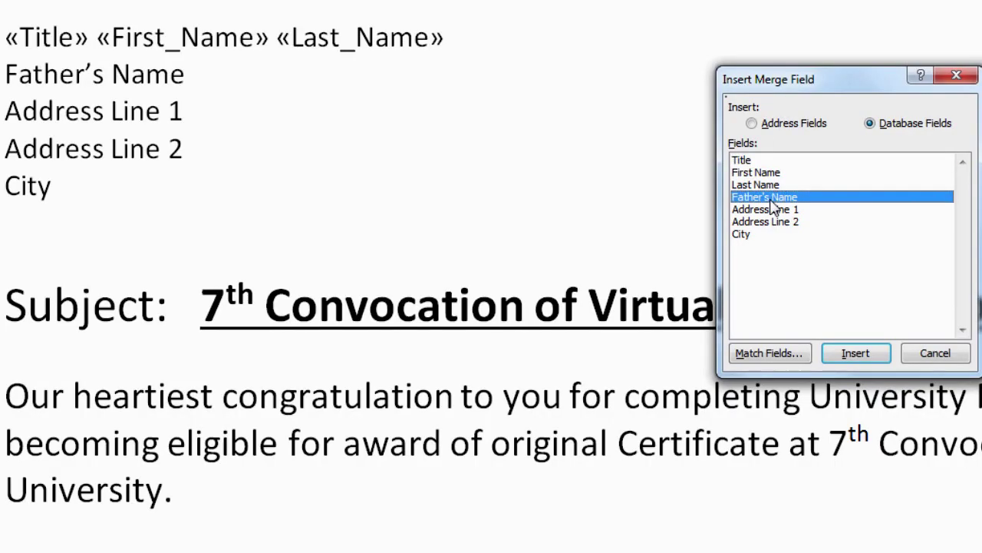
left_click(858, 354)
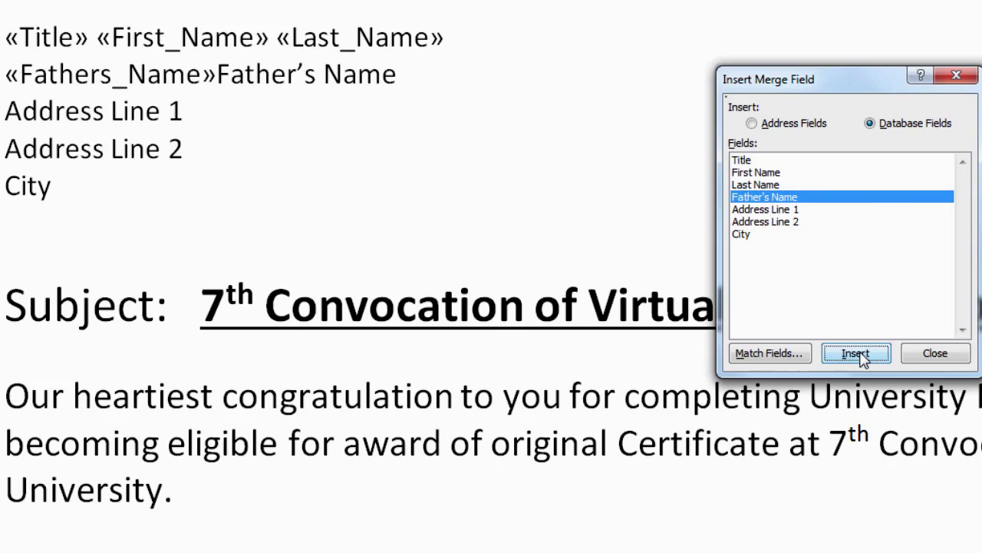
left_click(936, 353)
left_click(945, 353)
left_click_drag(217, 74, 394, 82)
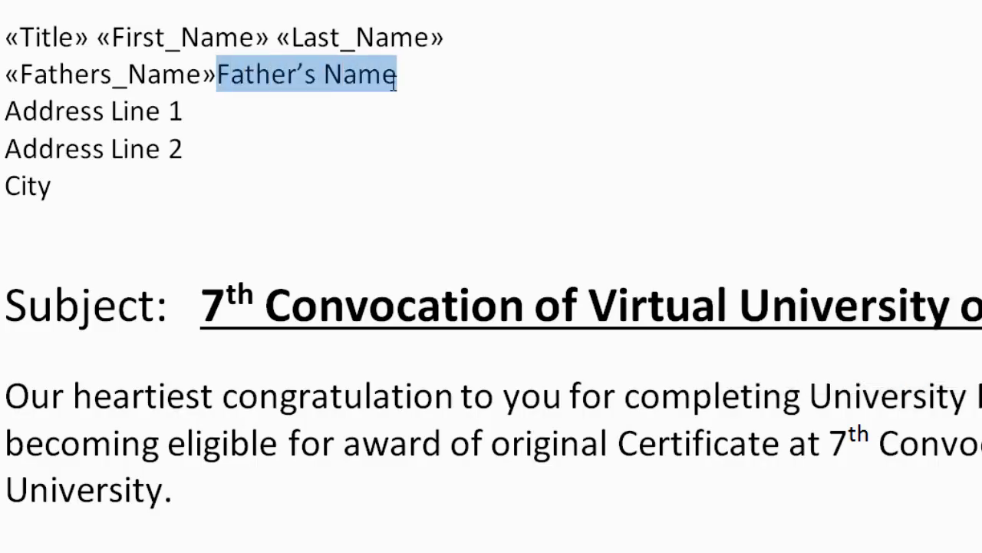
key("Delete")
Replace the Address Line 1 placeholder with the Address_Line_1 merge field
key("alt+shift+f")
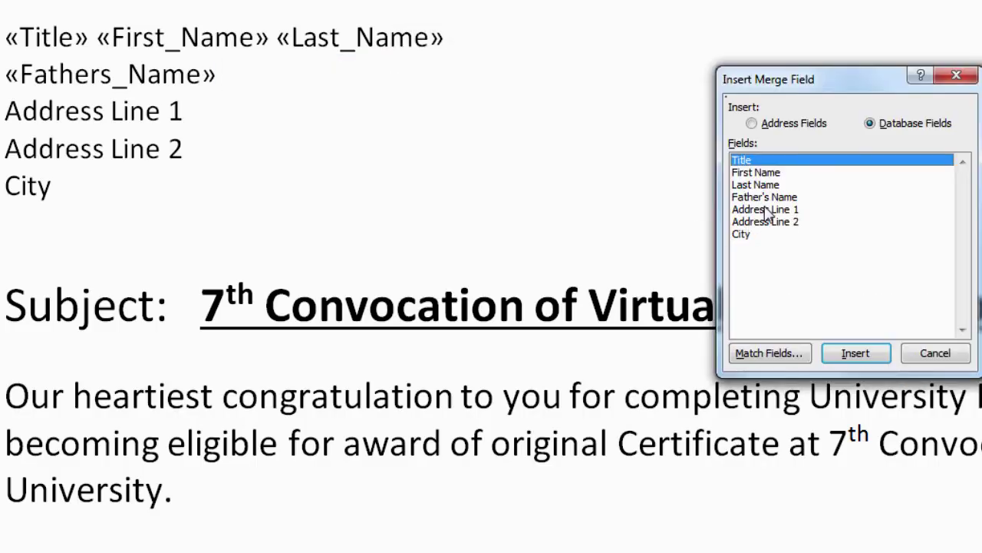
left_click(765, 210)
left_click(858, 356)
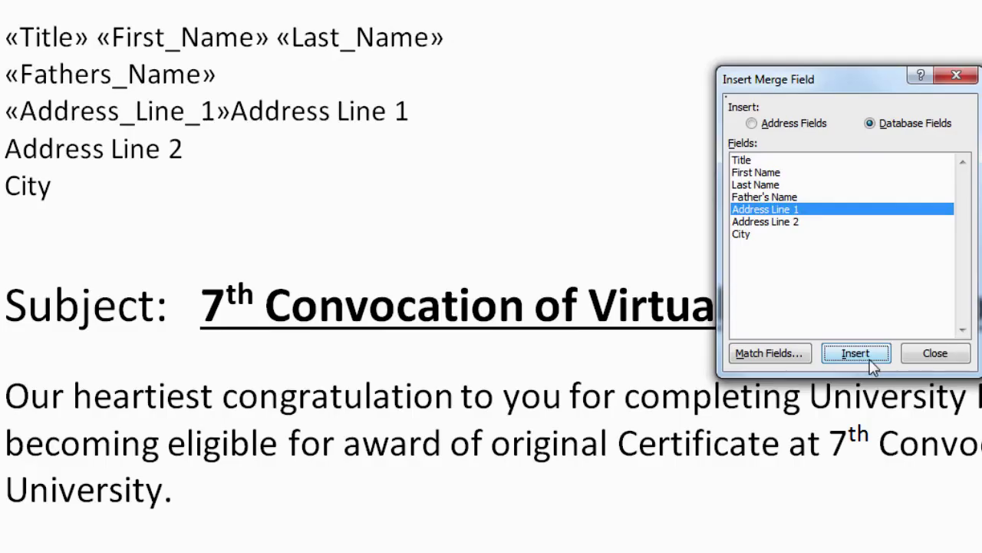
left_click(945, 354)
left_click_drag(231, 112, 415, 110)
key("Delete")
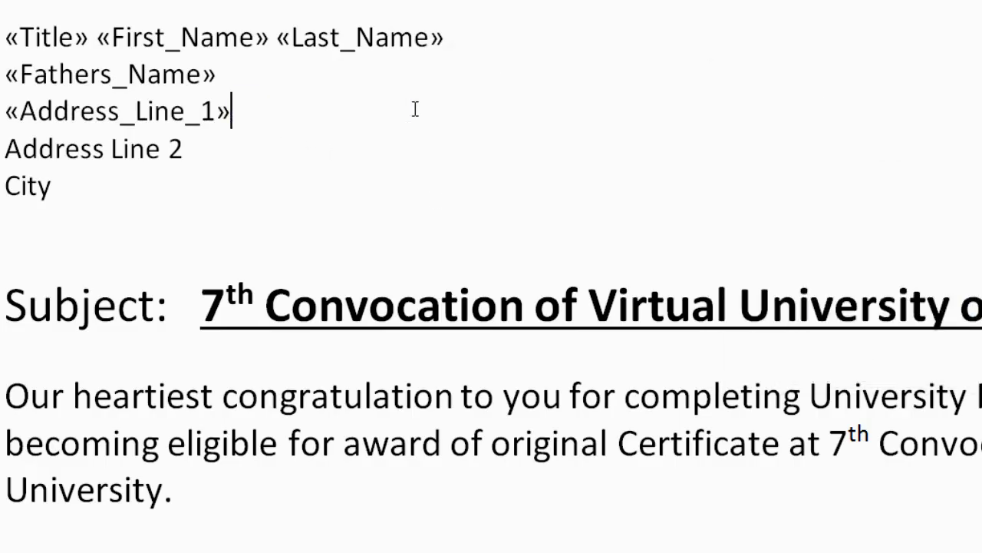
Replace the Address Line 2 placeholder with the Address_Line_2 merge field
key("Right")
key("alt+shift+f")
left_click(785, 222)
left_click(852, 347)
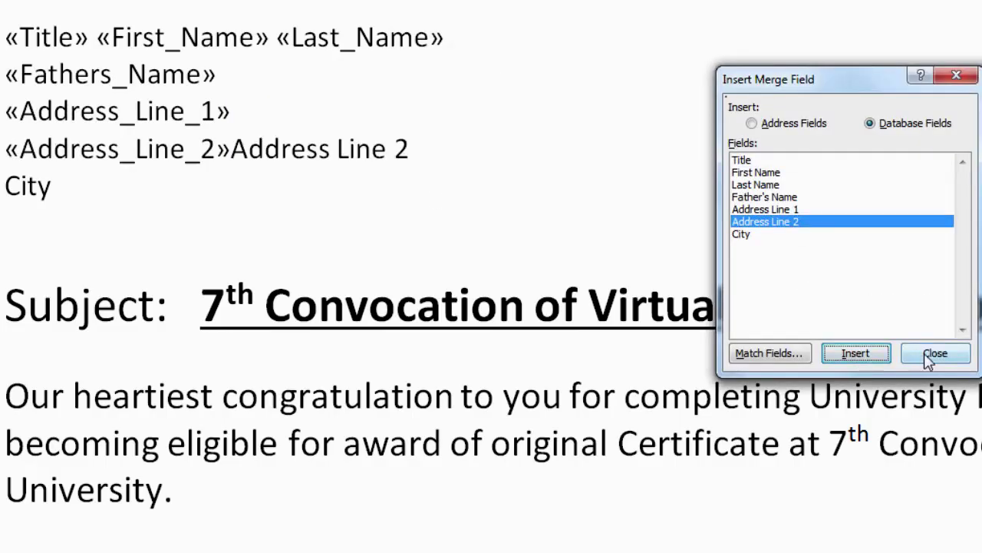
left_click(935, 352)
left_click_drag(232, 148, 412, 154)
key("Delete")
Replace the City placeholder with the City merge field
key("alt+shift+f")
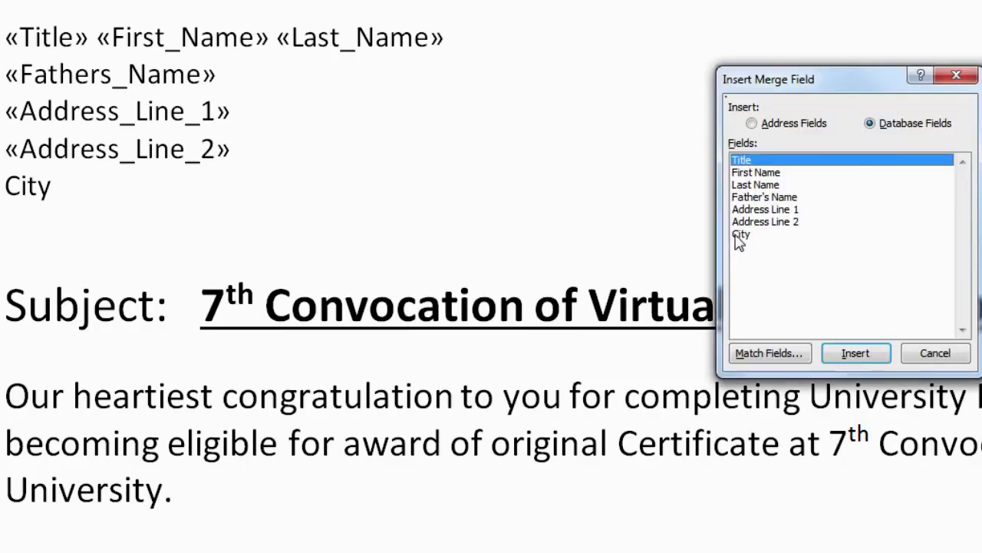
left_click(740, 234)
left_click(846, 356)
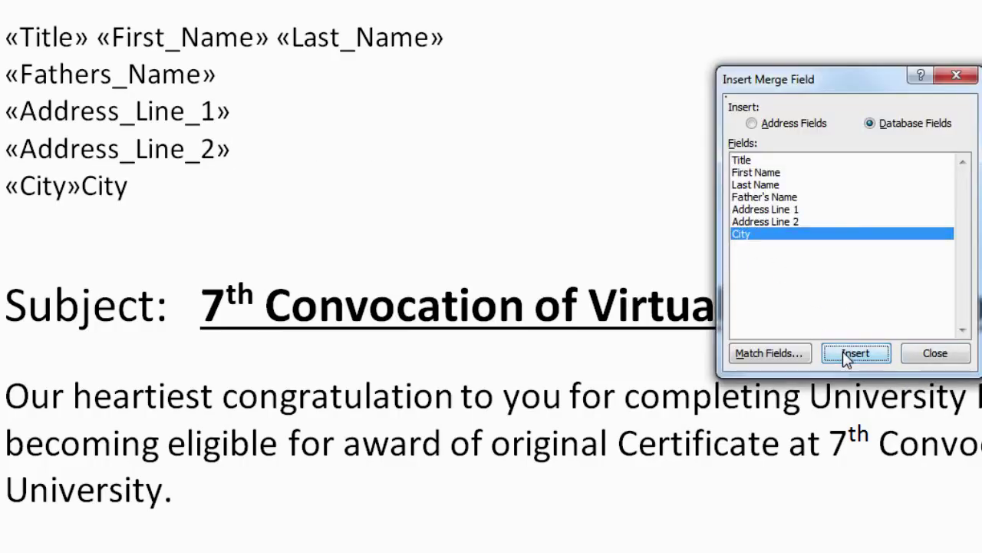
left_click(935, 352)
left_click(157, 184)
key("BackSpace")
key("BackSpace")
key("BackSpace")
key("BackSpace")
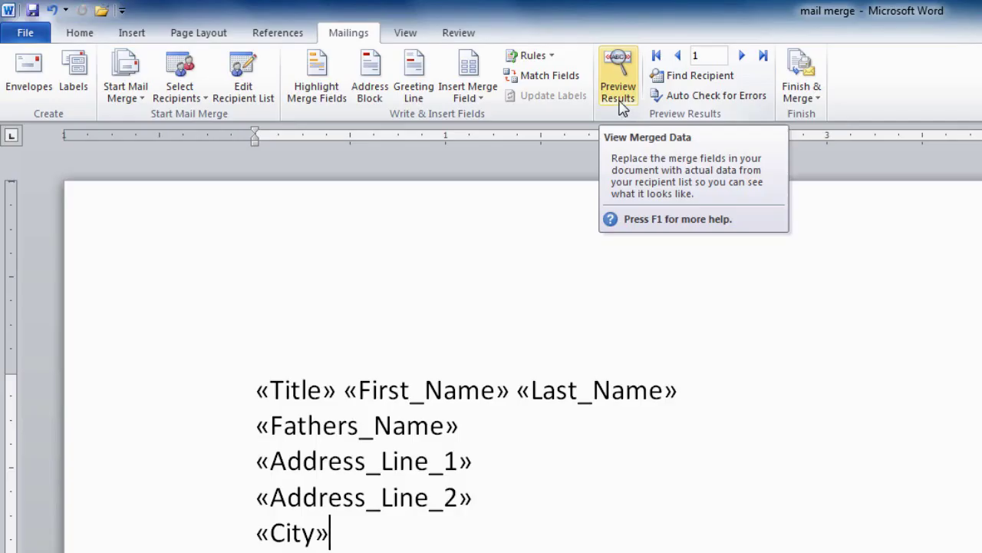
Turn on Preview Results and advance through the next four recipient records
left_click(619, 91)
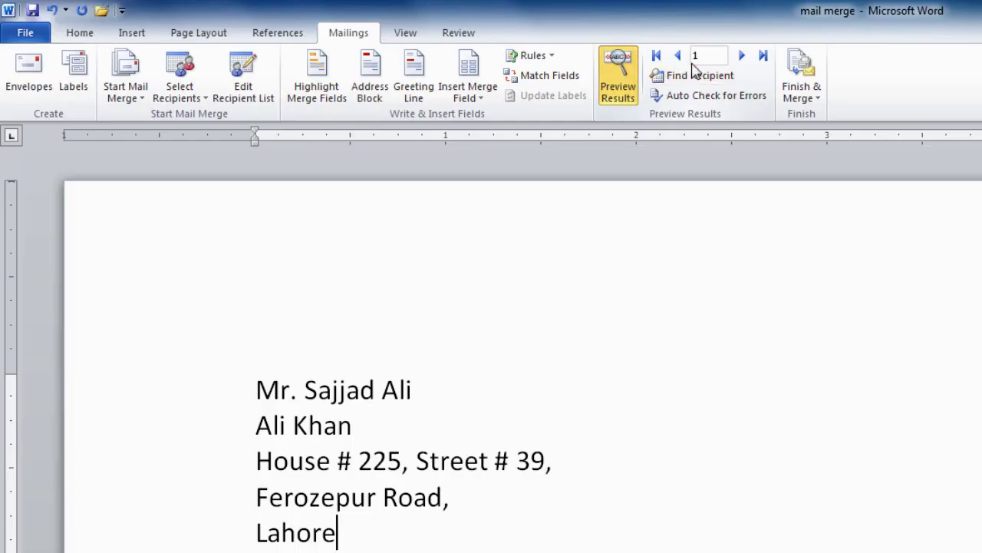
left_click(742, 58)
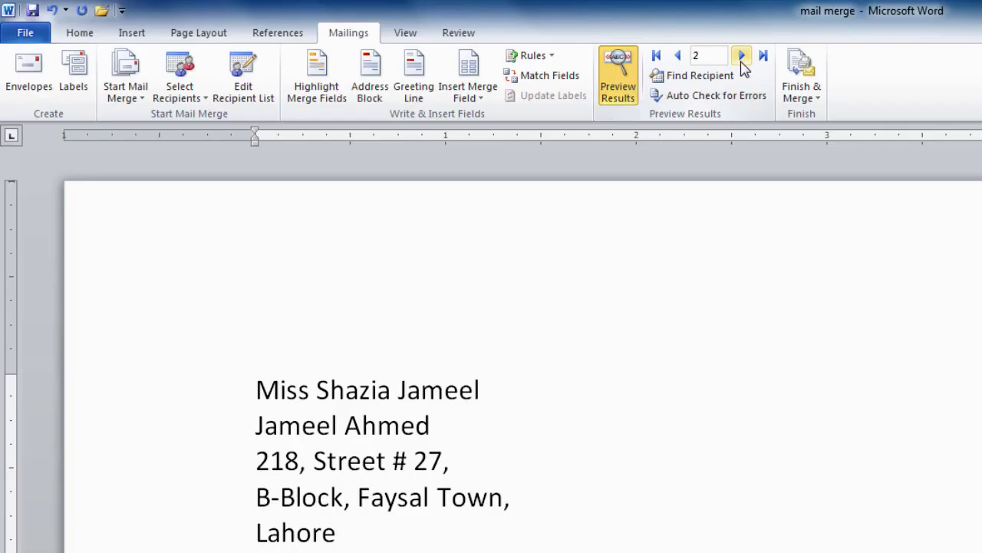
left_click(741, 56)
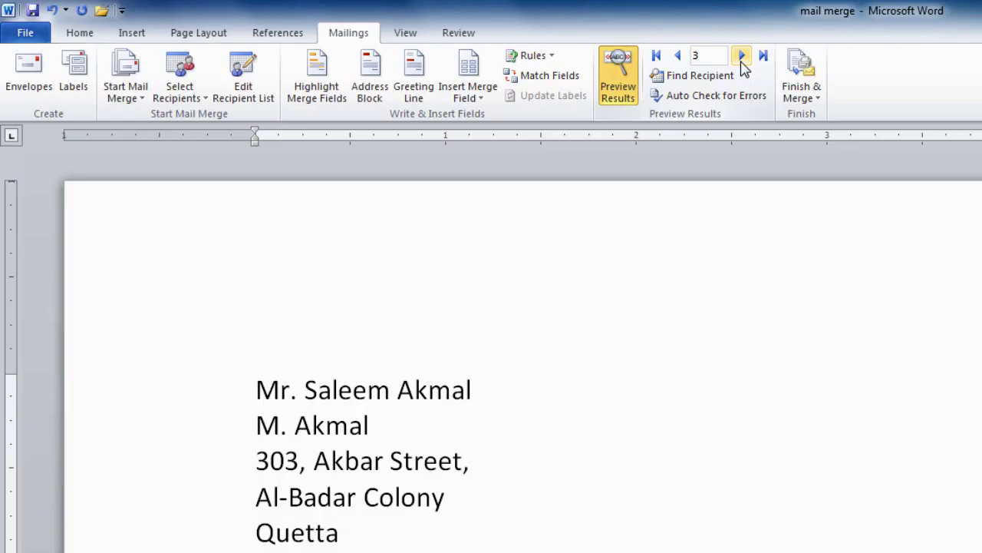
left_click(741, 56)
left_click(741, 56)
left_click(742, 56)
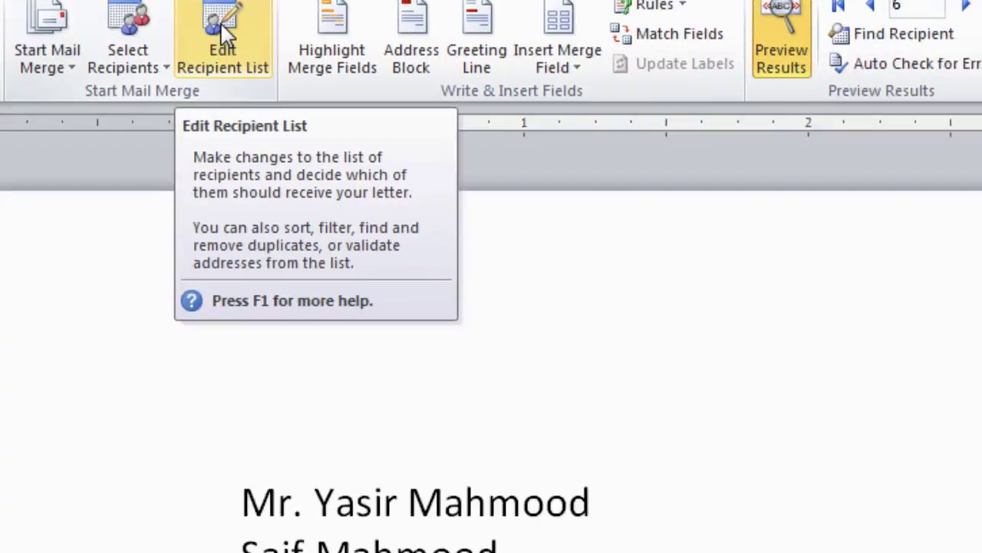
Open Edit Recipient List and select Students.mdb in the Data Source box
left_click(376, 106)
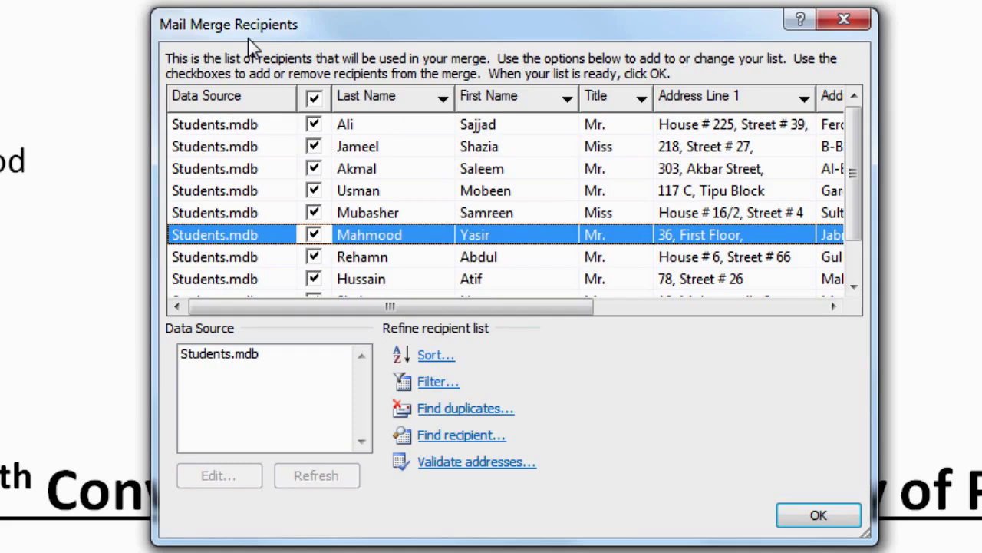
left_click(244, 259)
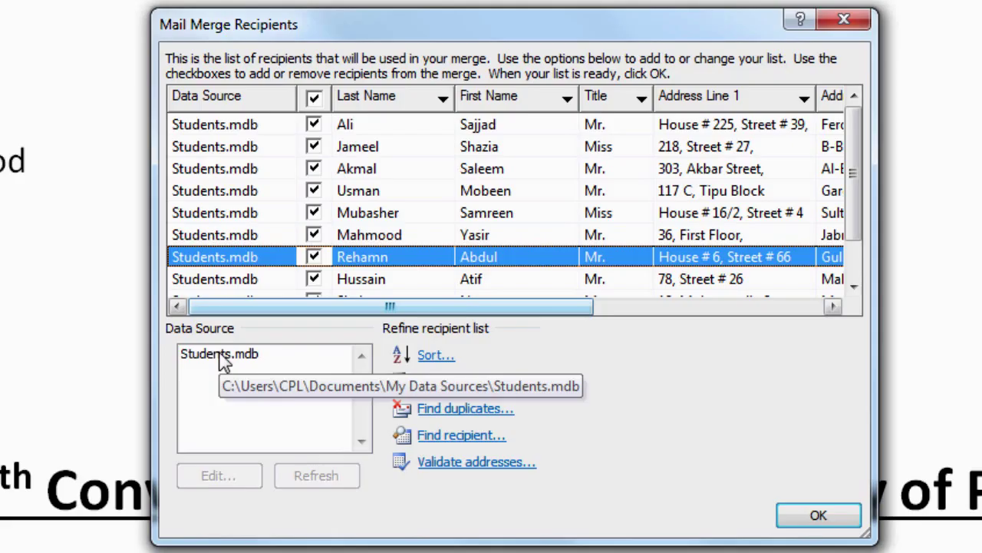
left_click(223, 358)
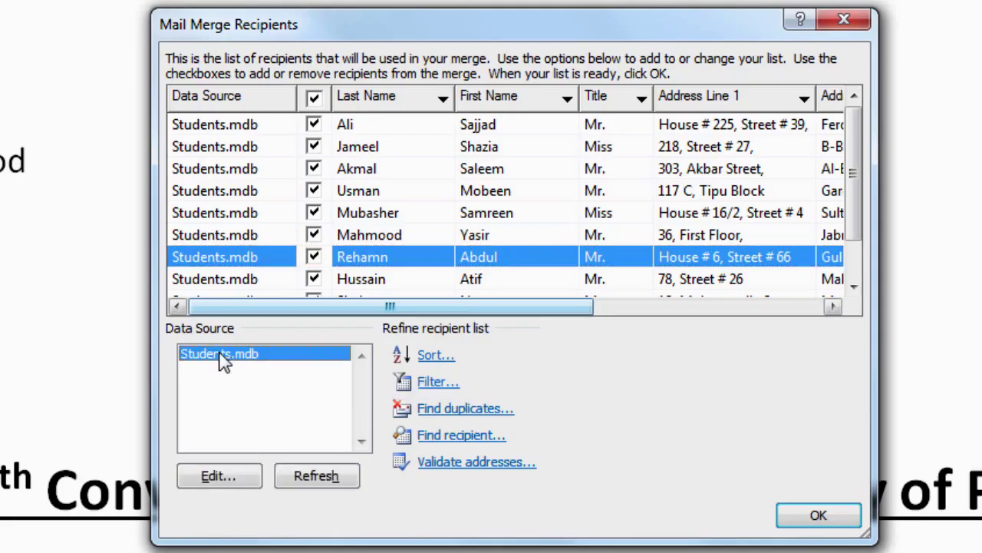
Open Students.mdb for editing and change the seventh student's City from Lahore to Quetta
left_click(229, 482)
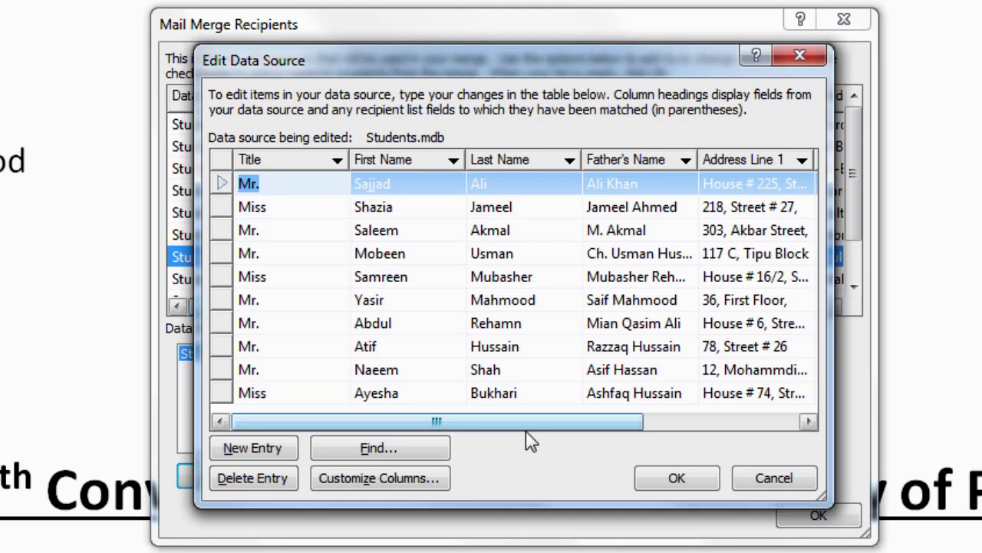
left_click_drag(509, 424, 680, 427)
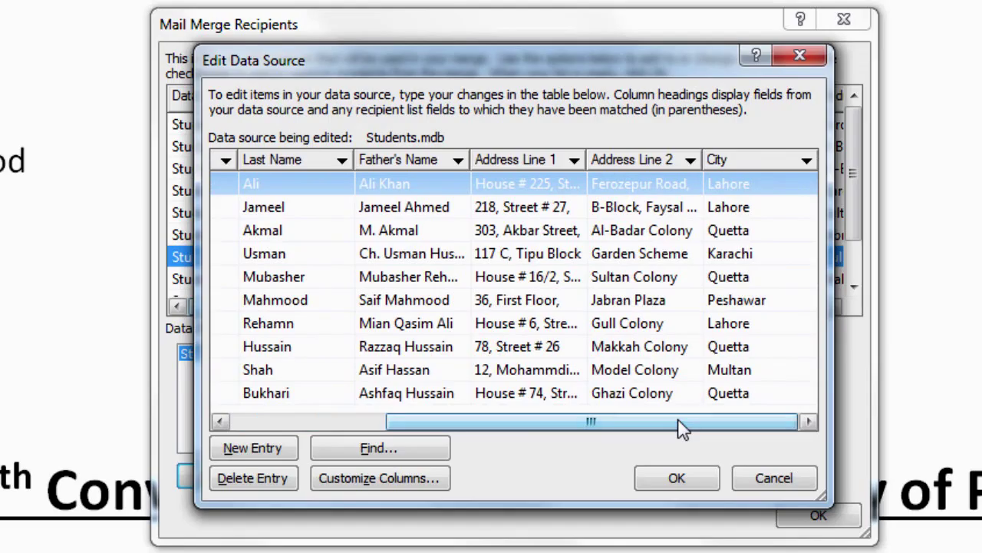
left_click(735, 325)
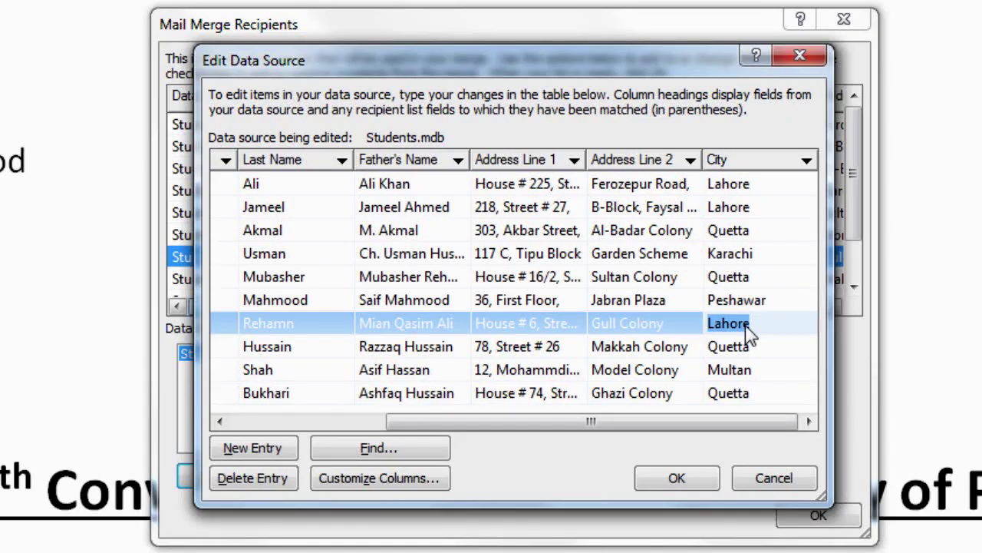
type("Quetta")
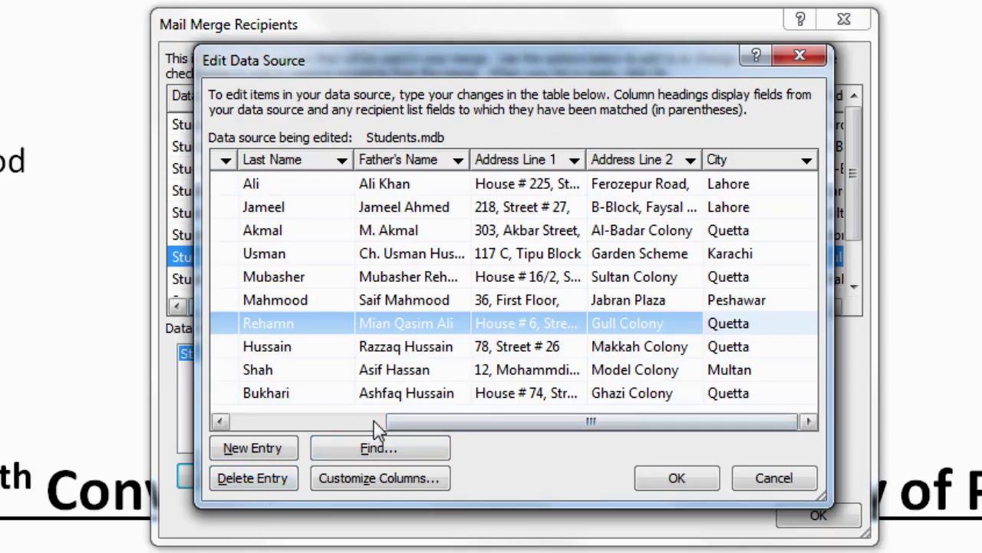
Delete the ninth student's record and confirm the deletion
left_click_drag(409, 423, 239, 422)
left_click(251, 370)
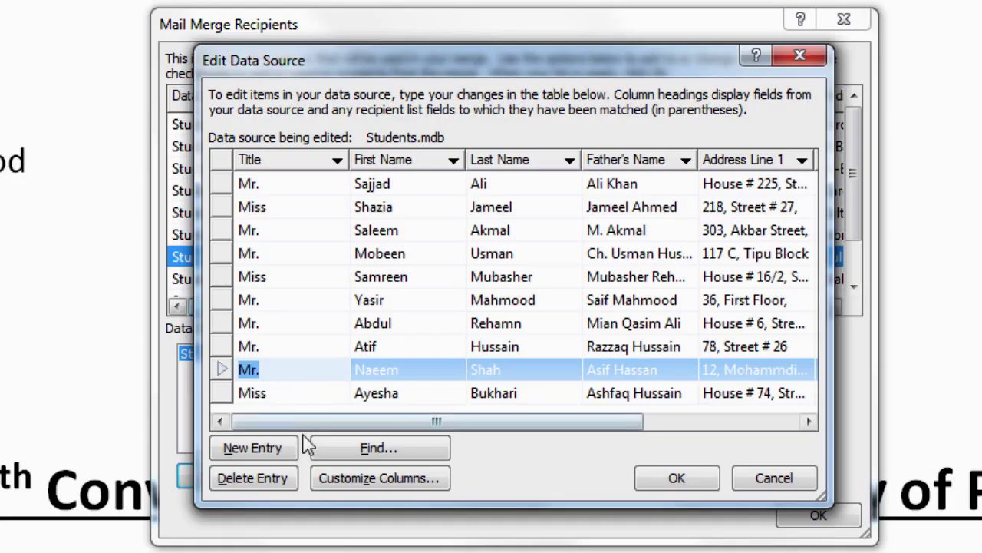
left_click(253, 477)
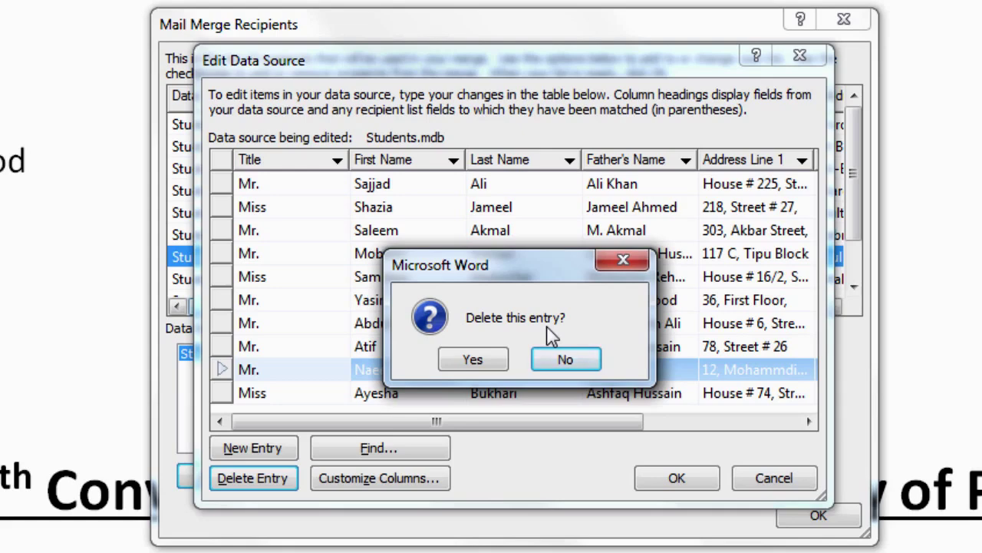
left_click(487, 362)
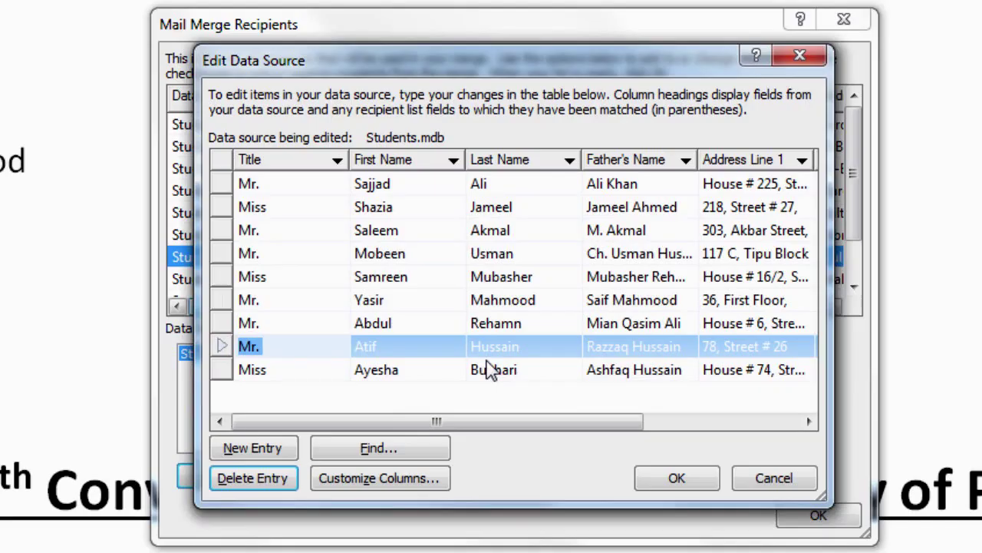
Search the Students.mdb data for the first student's first name to jump to their record
left_click(375, 455)
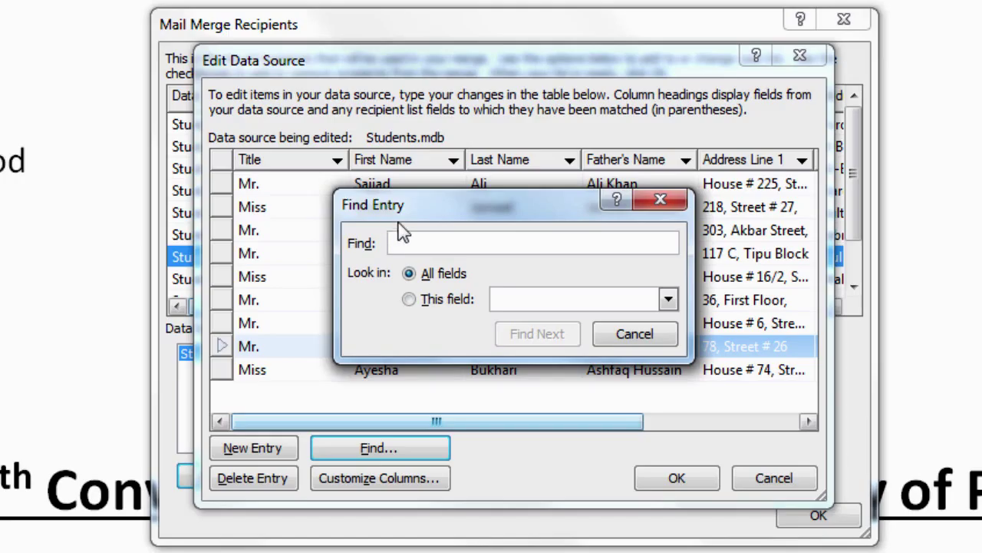
type("S")
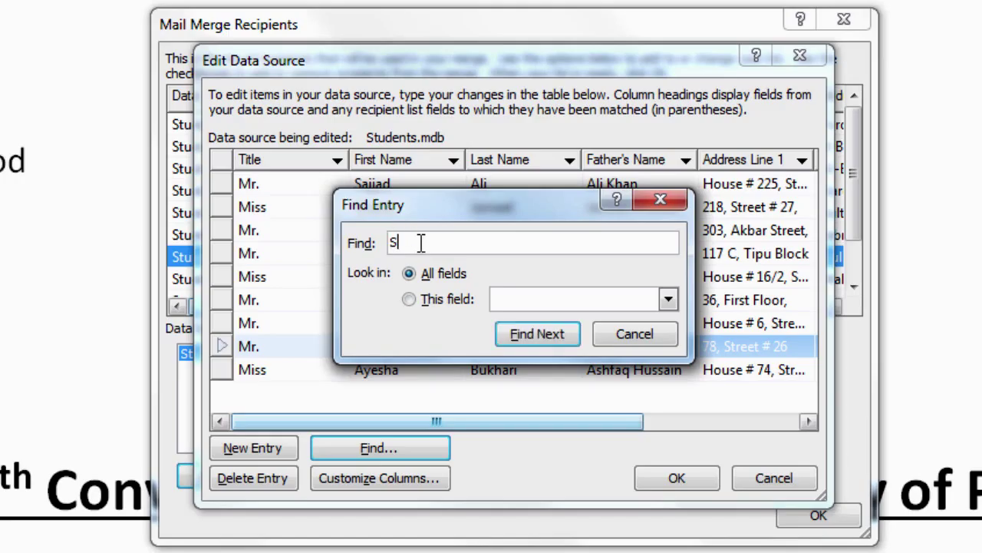
type("ajjad")
left_click(534, 336)
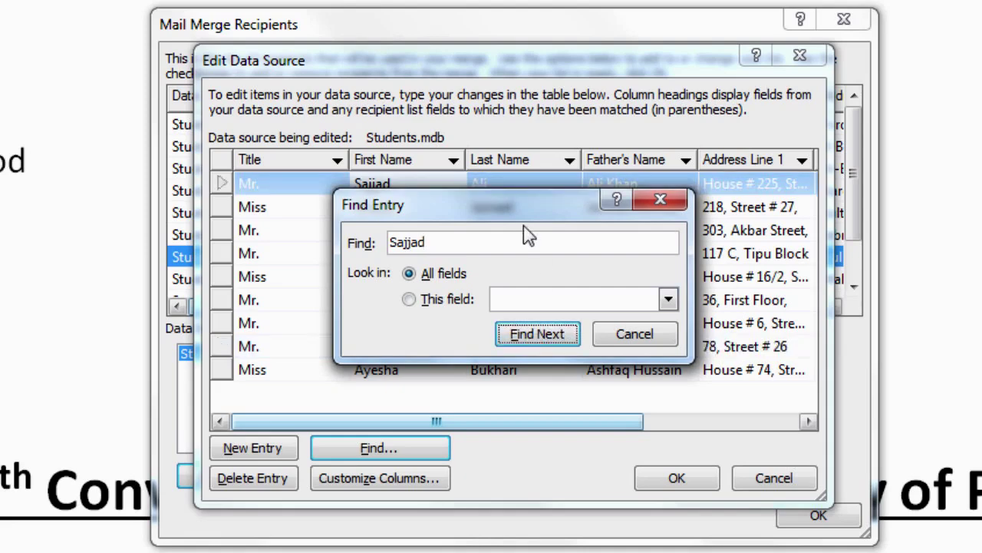
left_click_drag(523, 216, 523, 244)
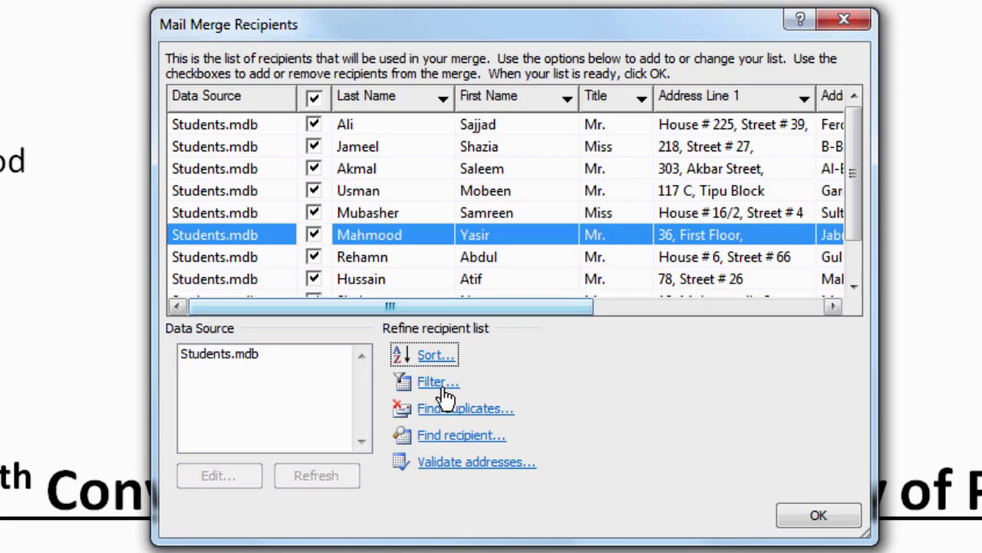
Add a Filter Records rule: Field City, Comparison Equal to, Compare to Quetta
left_click(444, 390)
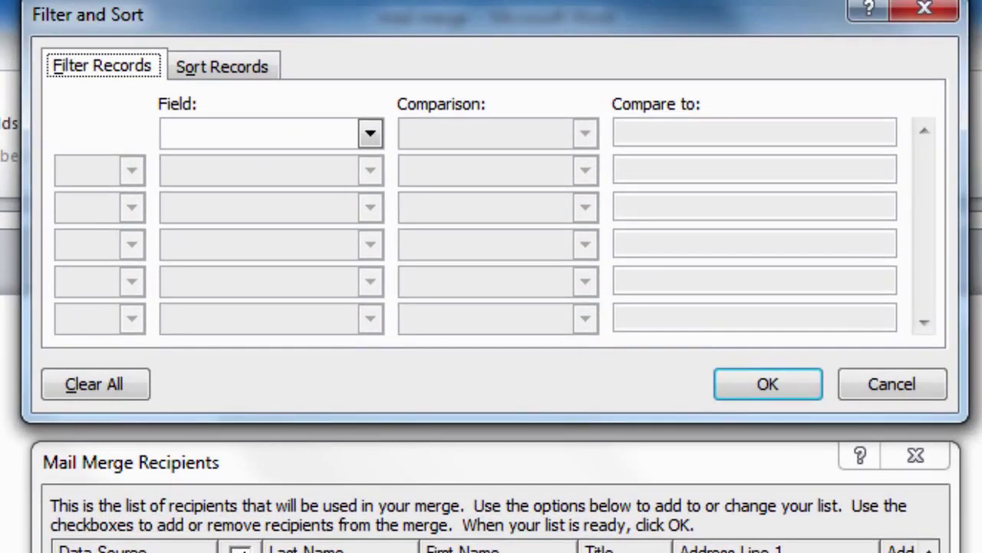
left_click_drag(222, 19, 222, 36)
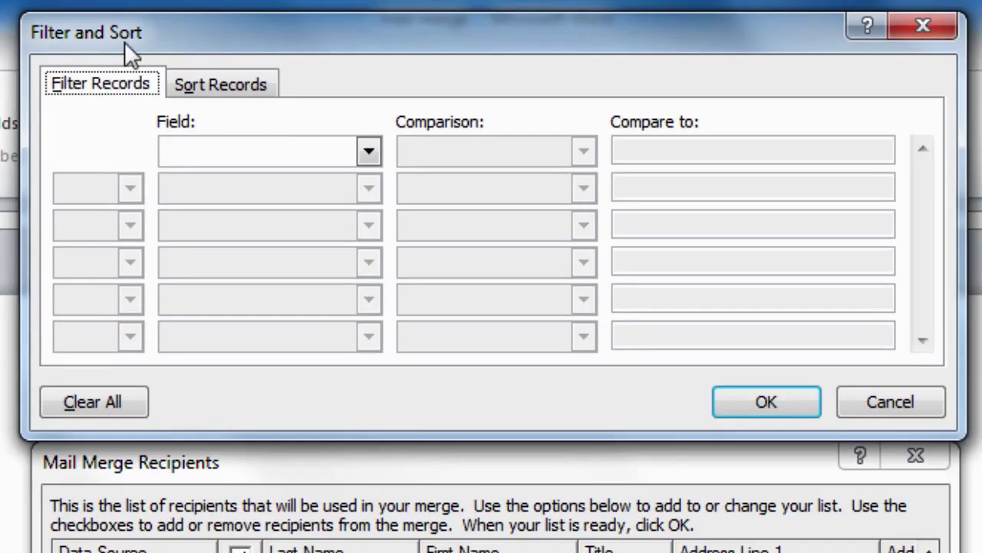
left_click(370, 157)
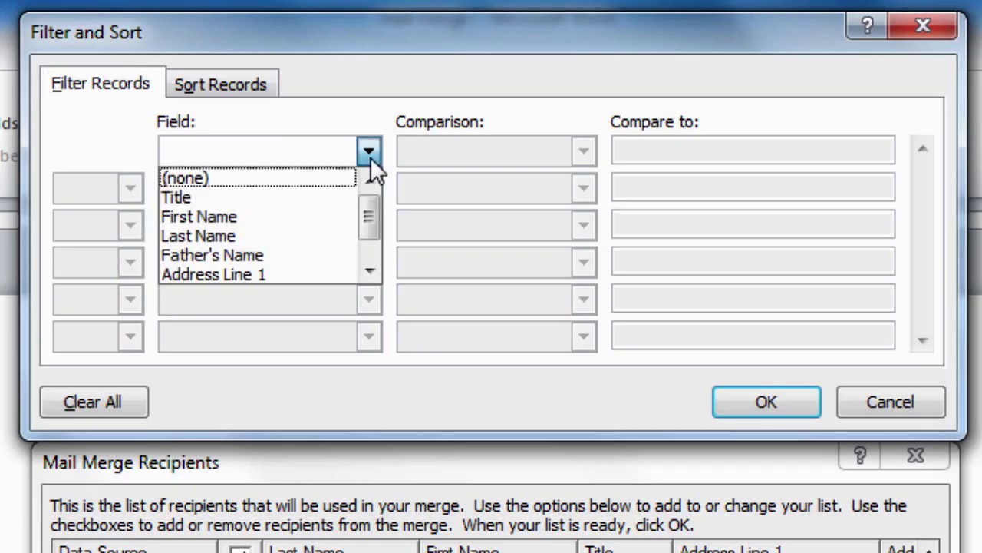
scroll(367, 220, "down", 2)
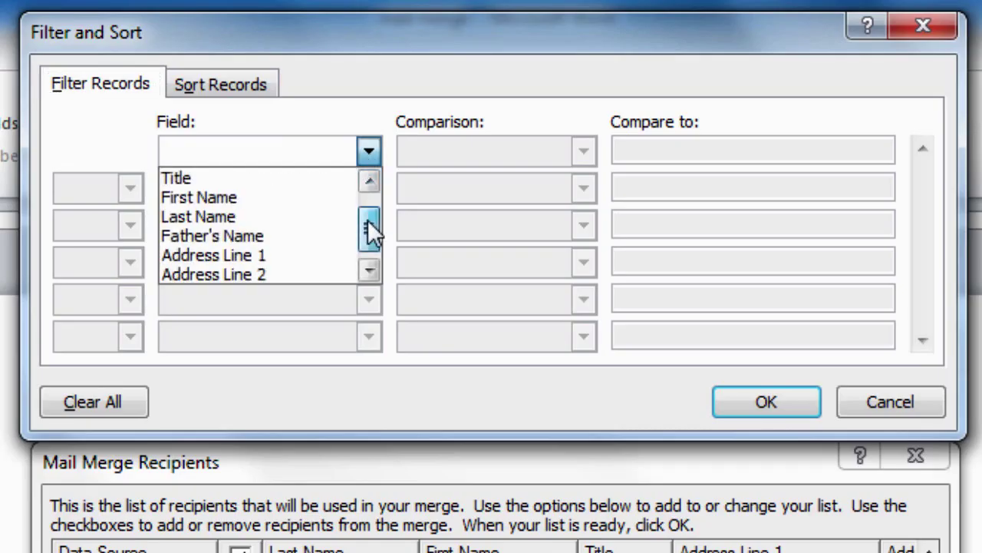
left_click(218, 275)
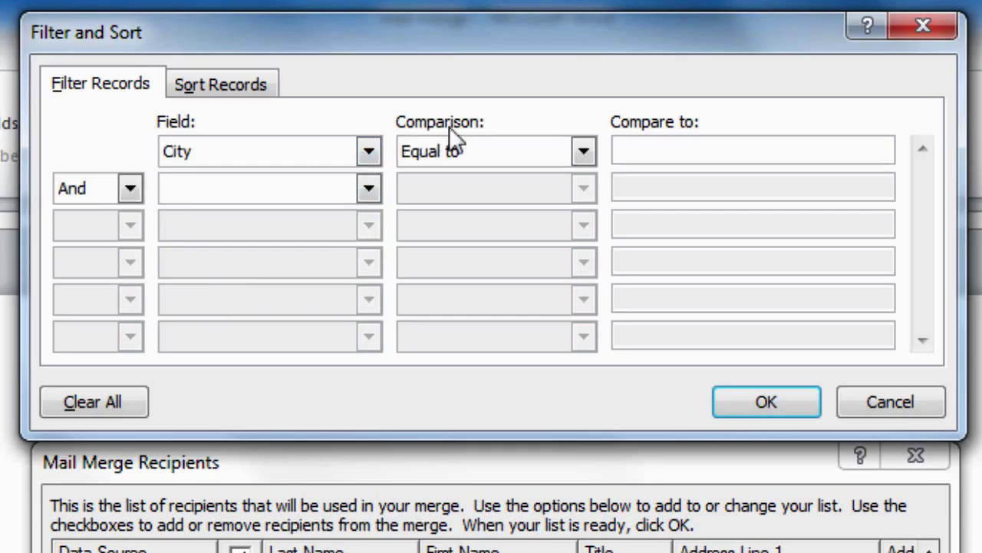
left_click(586, 151)
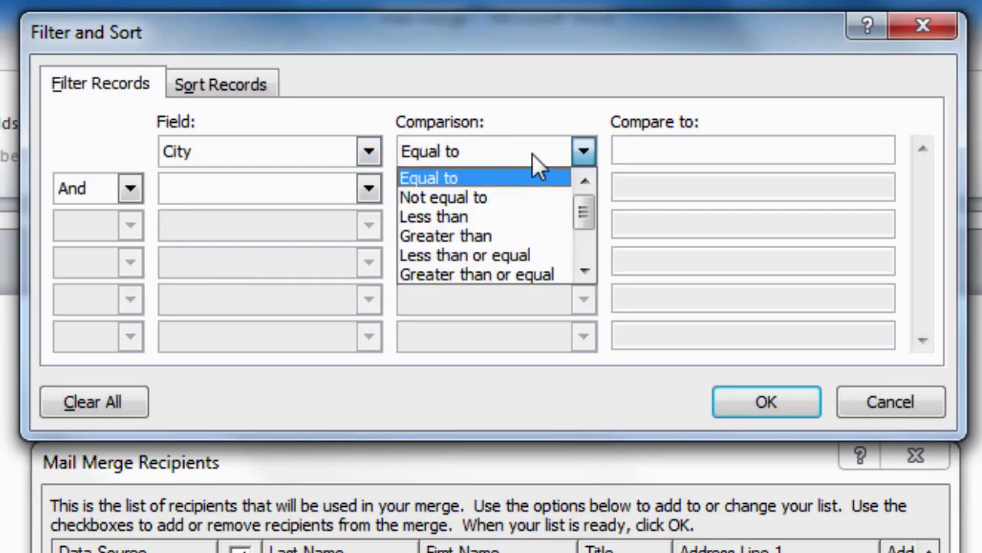
left_click(435, 173)
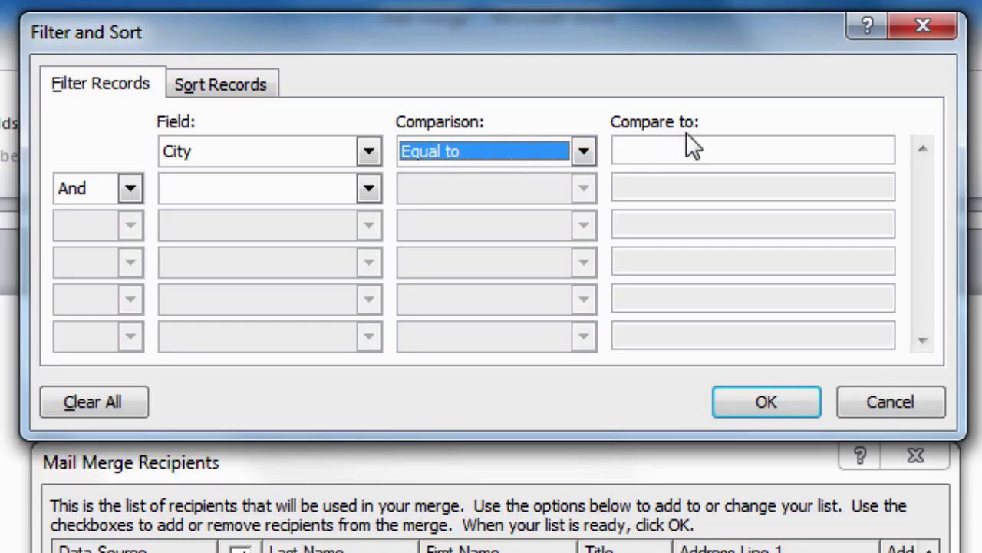
left_click(671, 151)
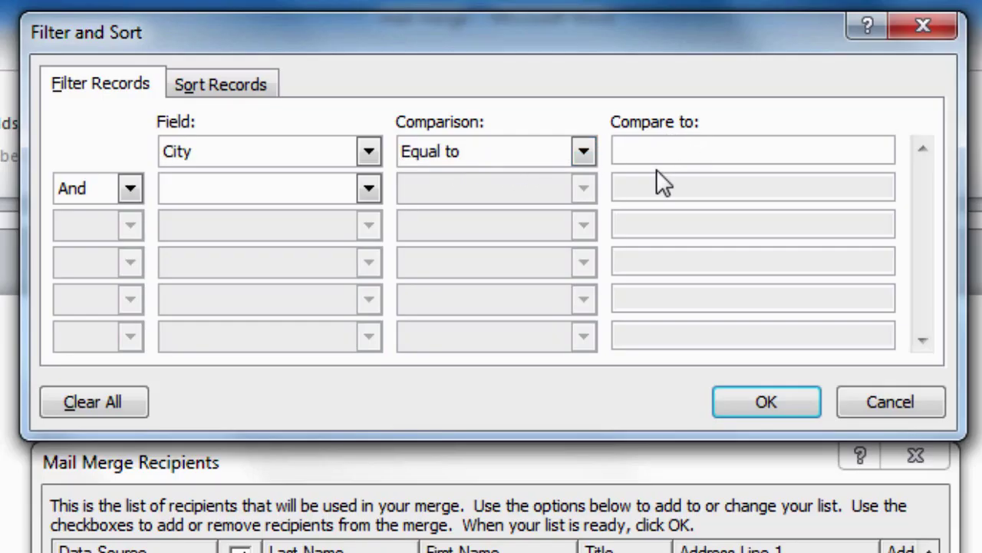
type("Quetta")
Apply the Quetta filter and confirm the City column shows four Quetta students
left_click(779, 408)
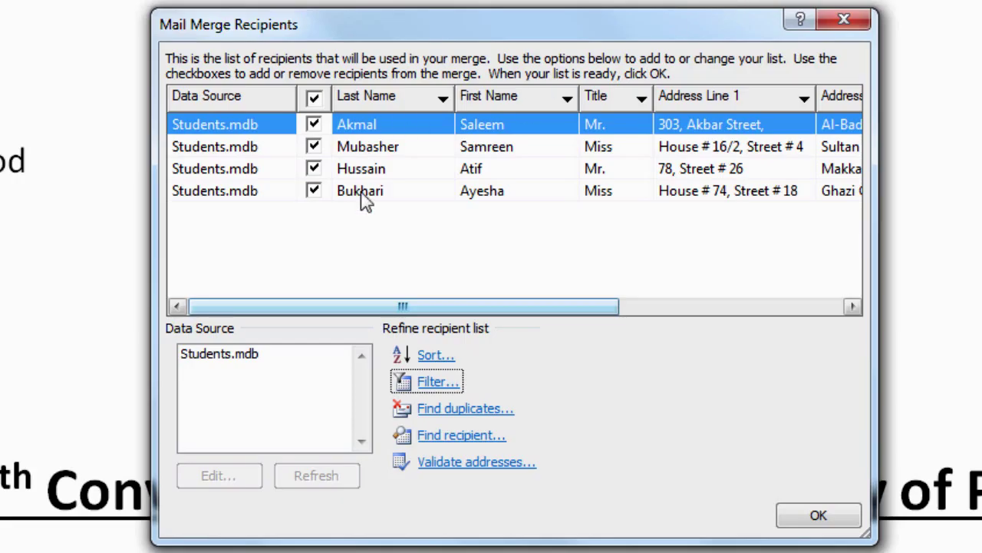
left_click_drag(470, 308, 704, 310)
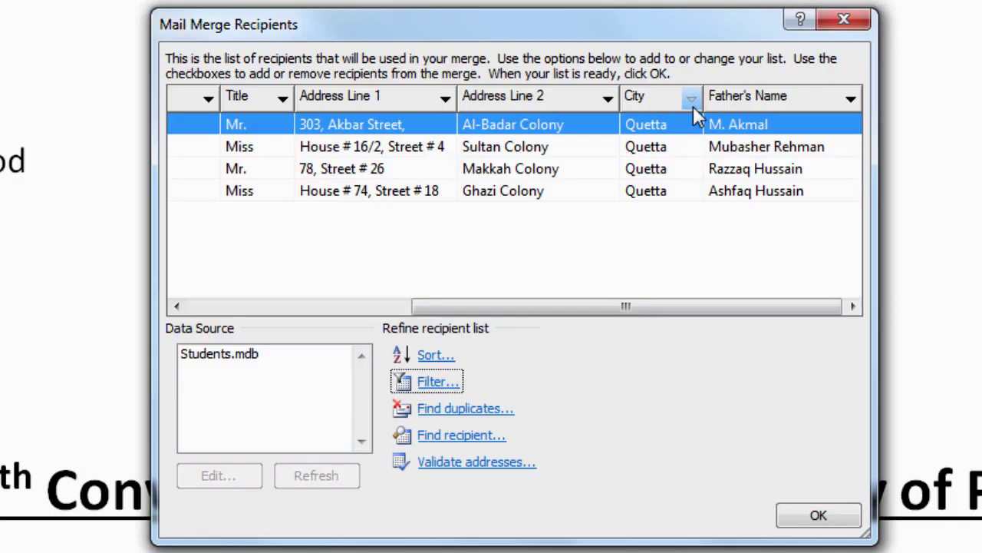
Clear the City filter to list all students, then sort City descending with Quetta first
left_click(692, 101)
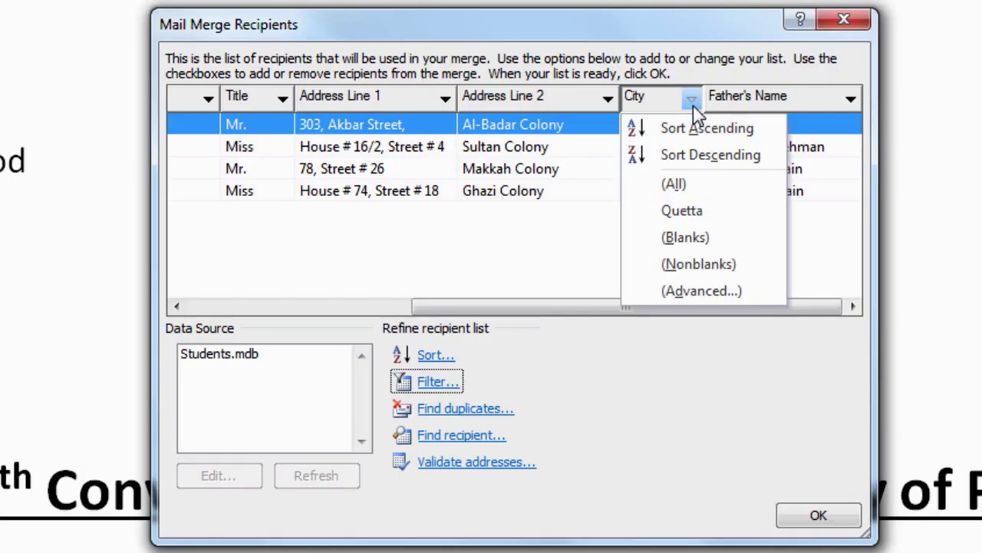
left_click(674, 185)
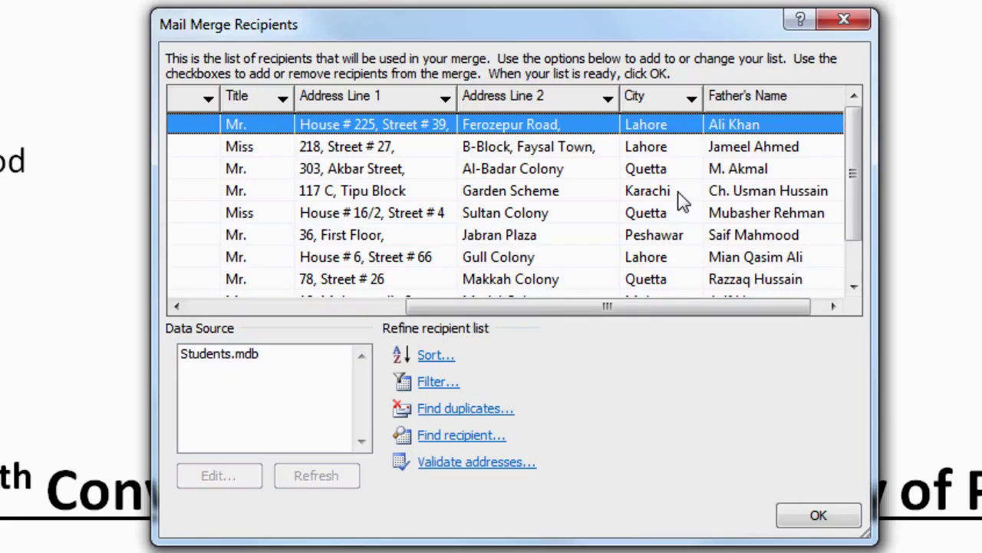
left_click(659, 99)
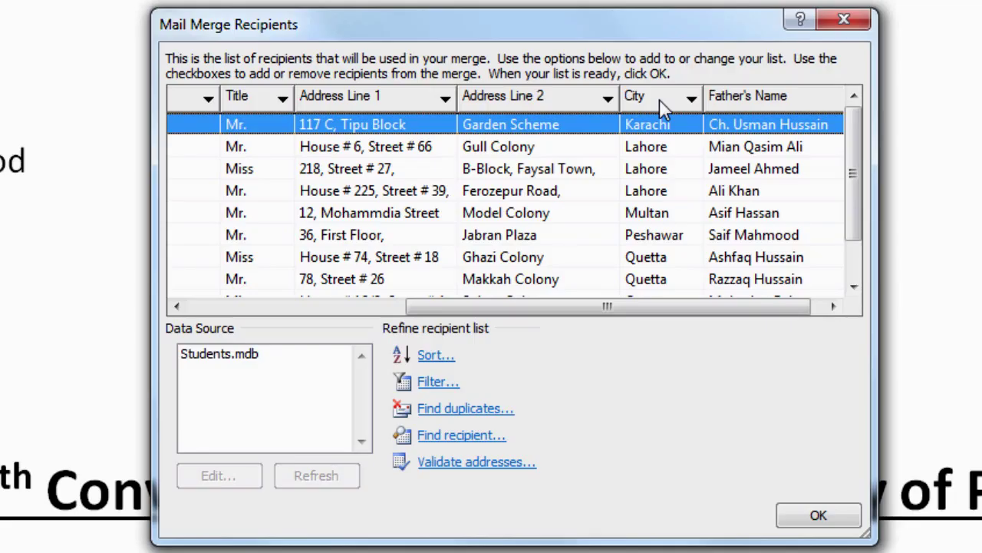
left_click(659, 99)
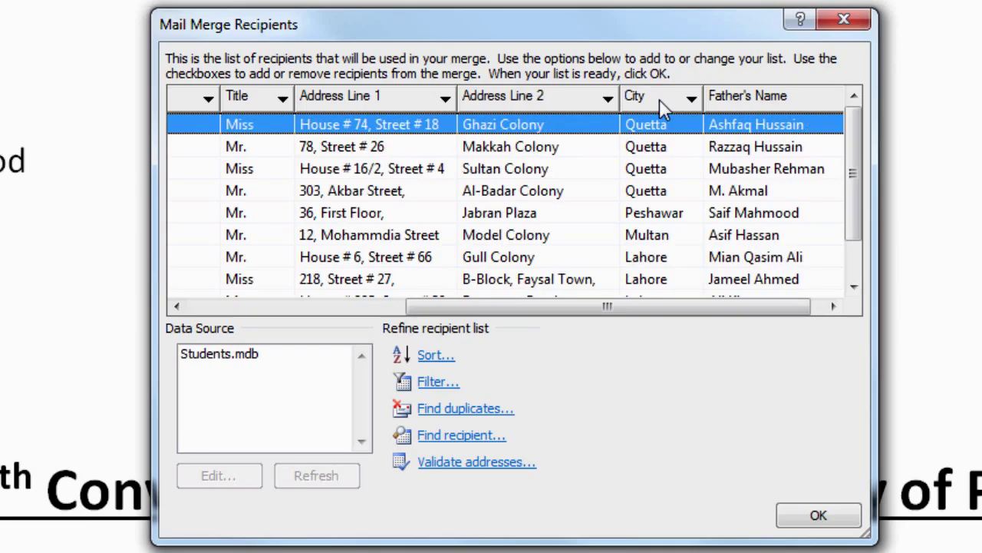
left_click(659, 99)
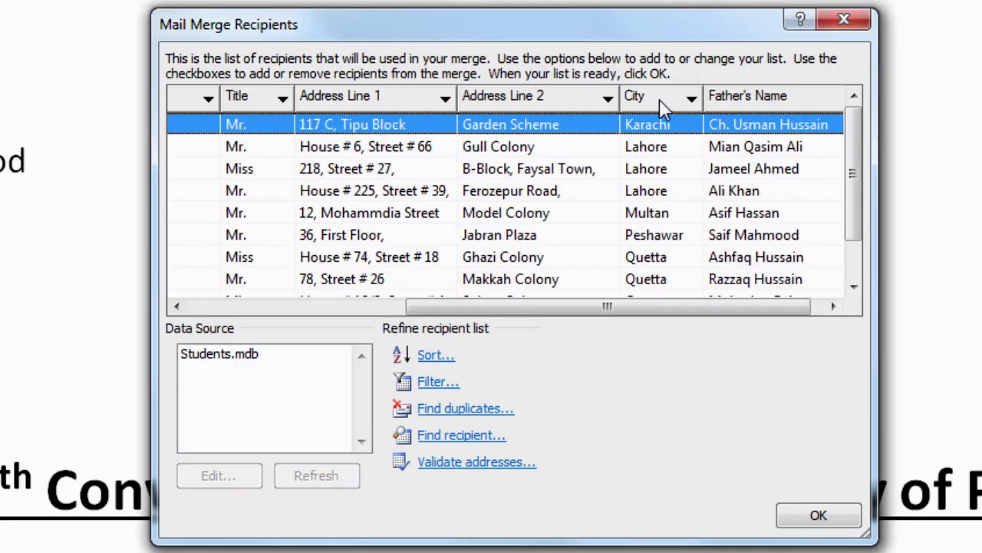
left_click(659, 99)
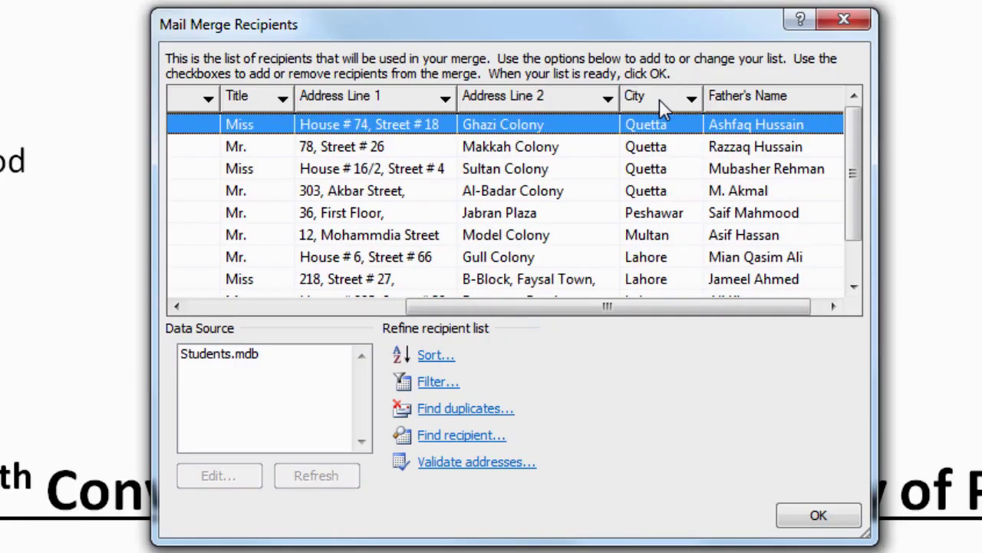
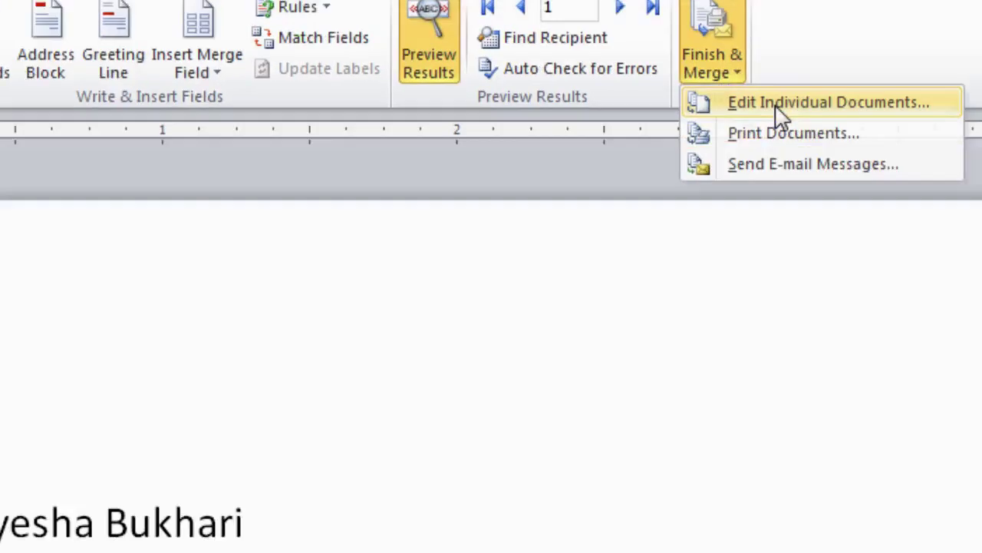
Merge all records into individual letters in a new document via Edit Individual Documents
left_click(790, 170)
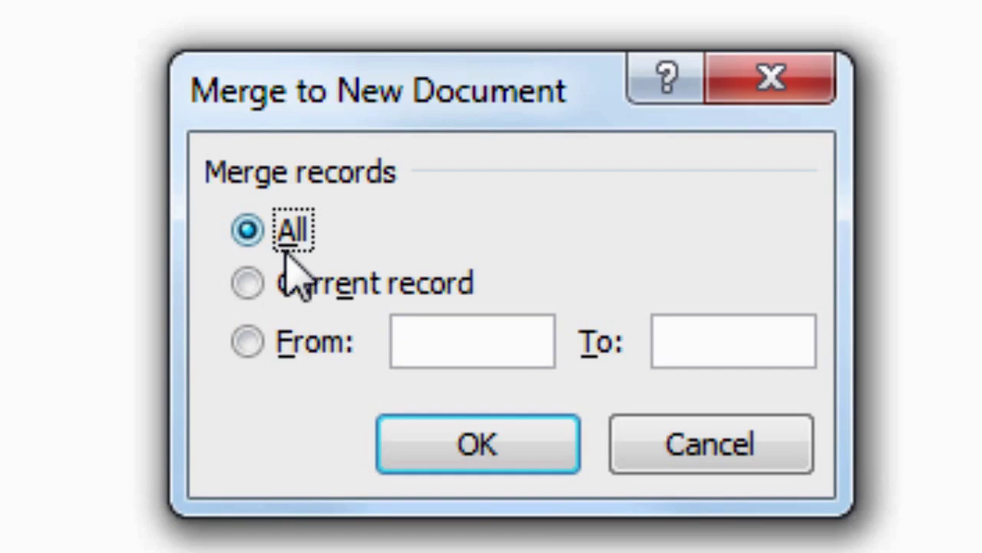
left_click(465, 437)
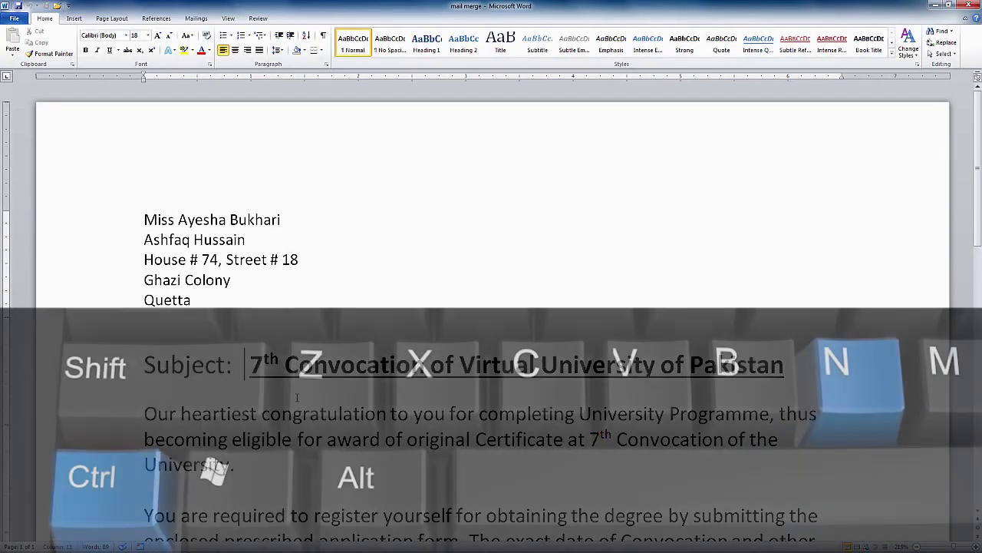
Create a new blank document with Ctrl+N and show the Mailings tools
key("ctrl+n")
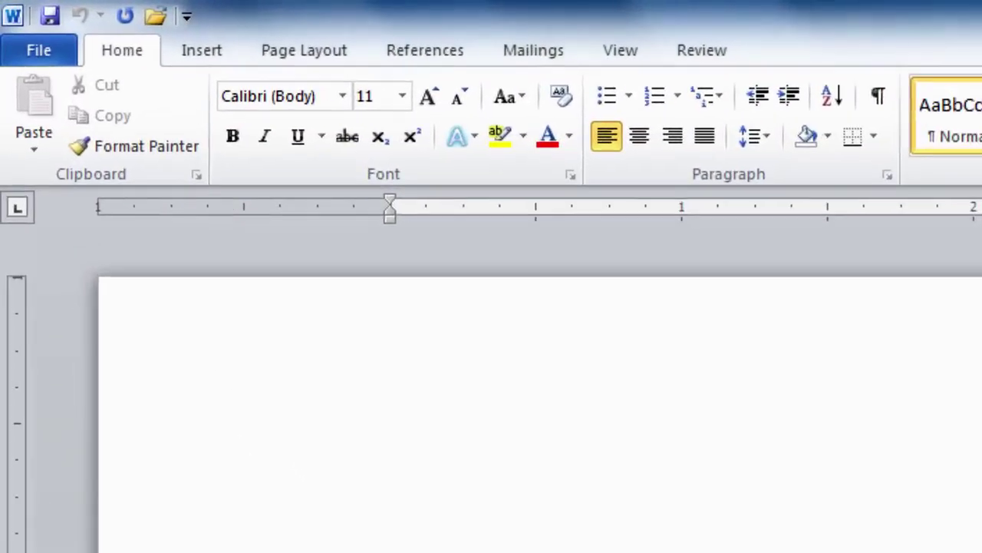
left_click(535, 60)
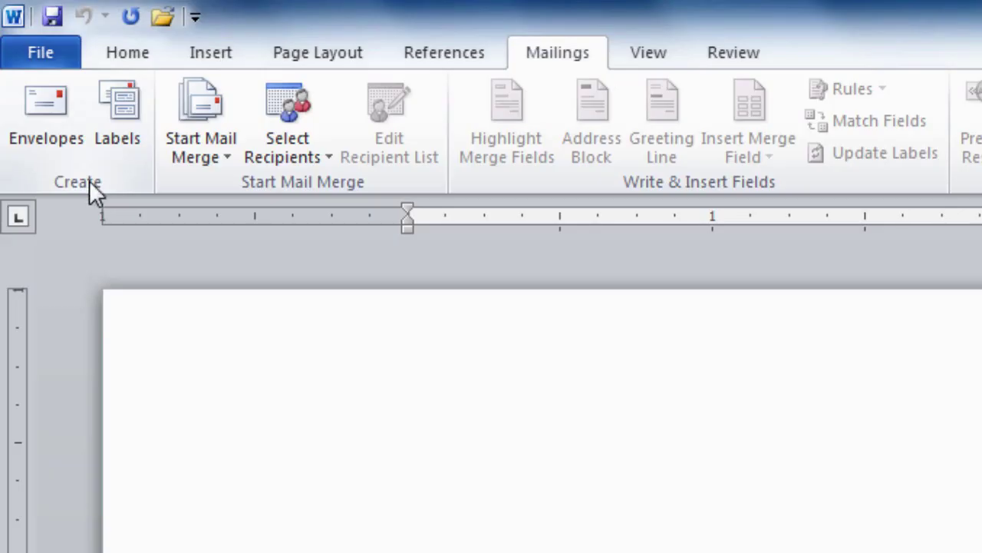
Add a Size 10 envelope to the new blank document
left_click(55, 143)
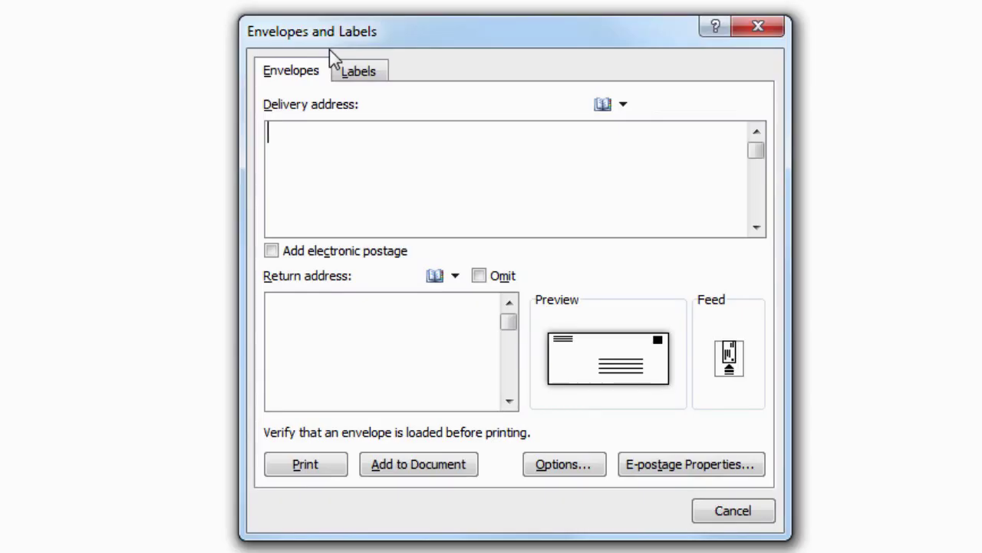
left_click(571, 471)
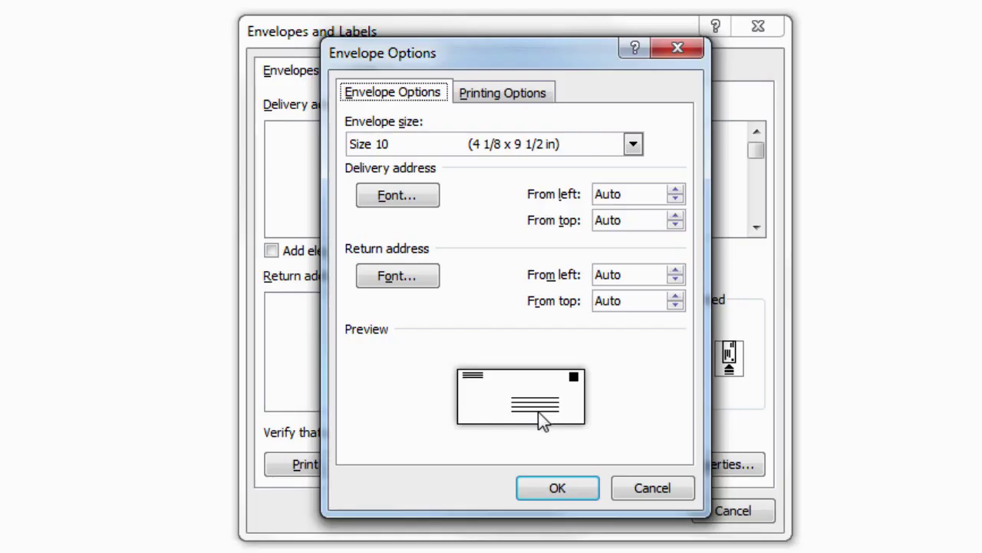
left_click(558, 491)
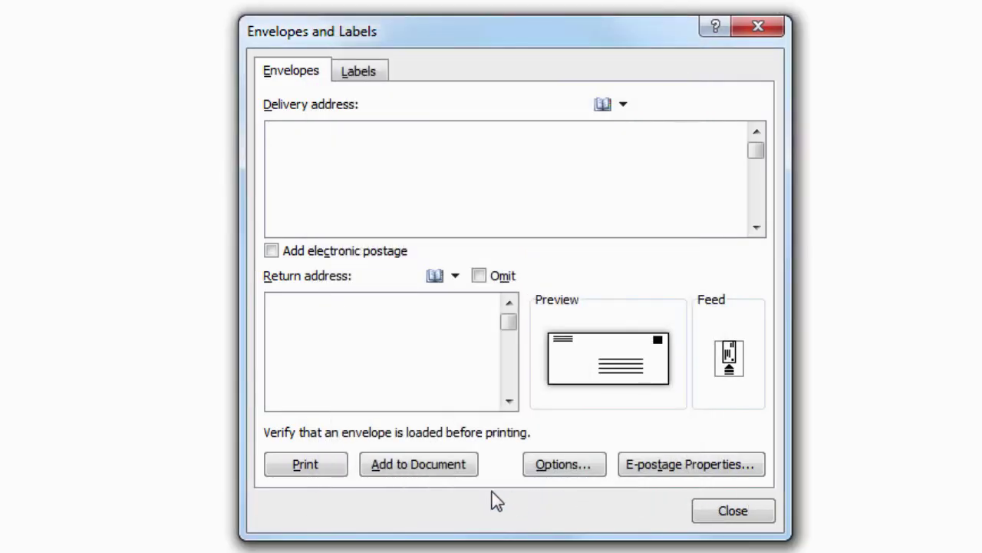
left_click(421, 470)
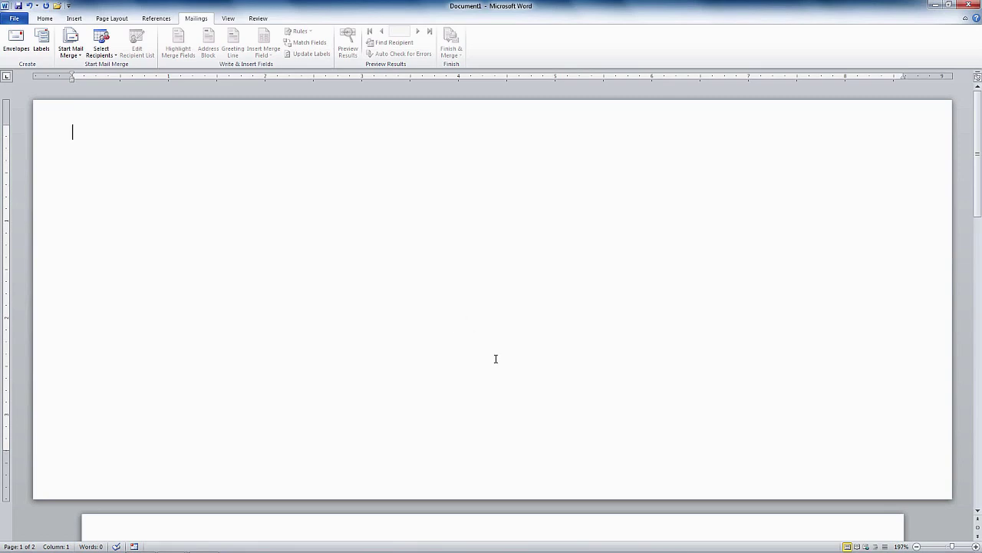
Insert a blank line at the envelope top and place the cursor in the delivery address frame
key("Return")
left_click(450, 324)
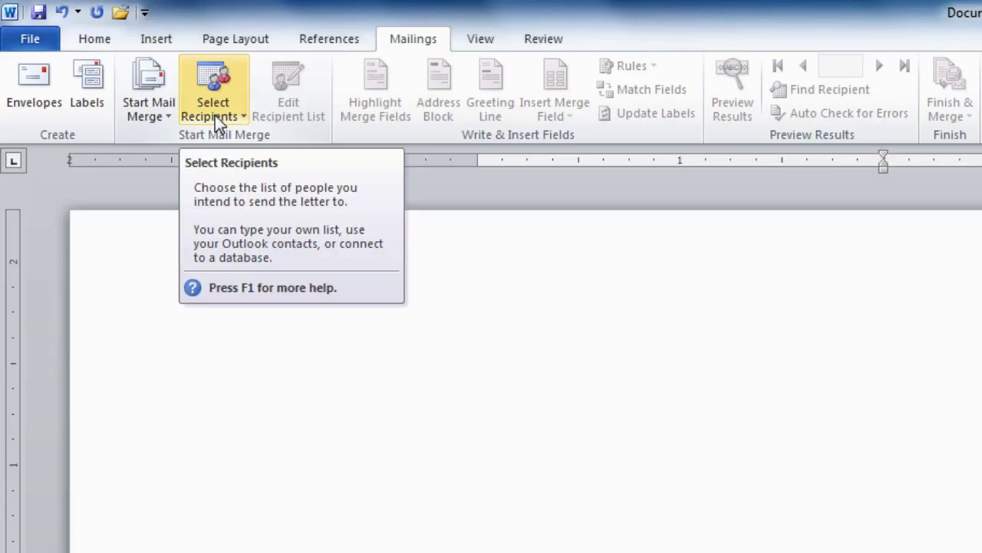
Use an existing list: select the Students database from My Data Sources as recipients
left_click(215, 115)
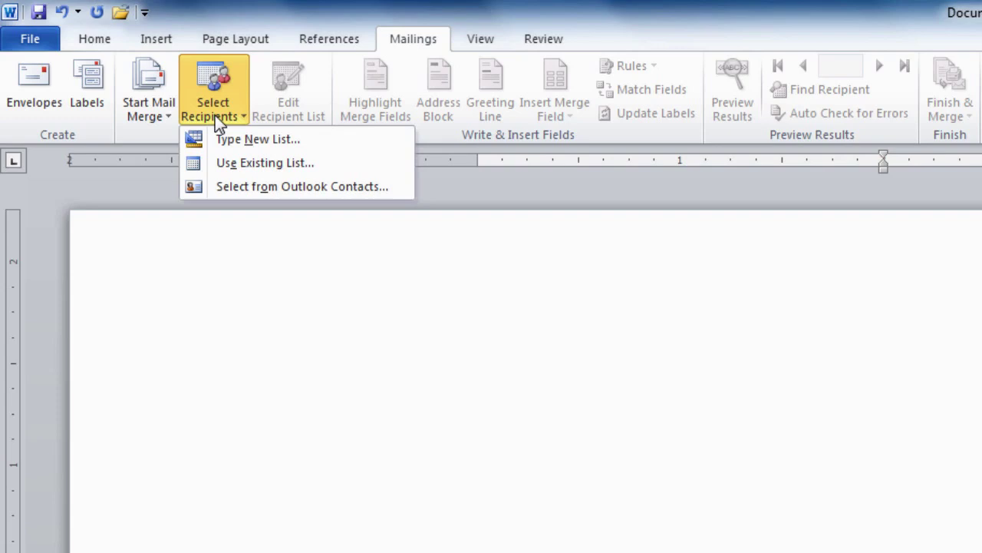
left_click(250, 166)
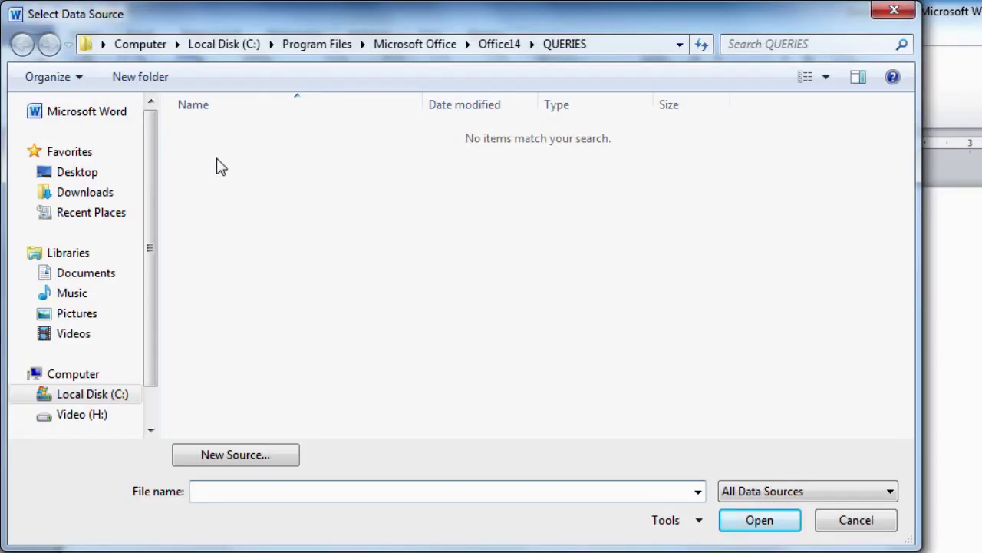
left_click(86, 273)
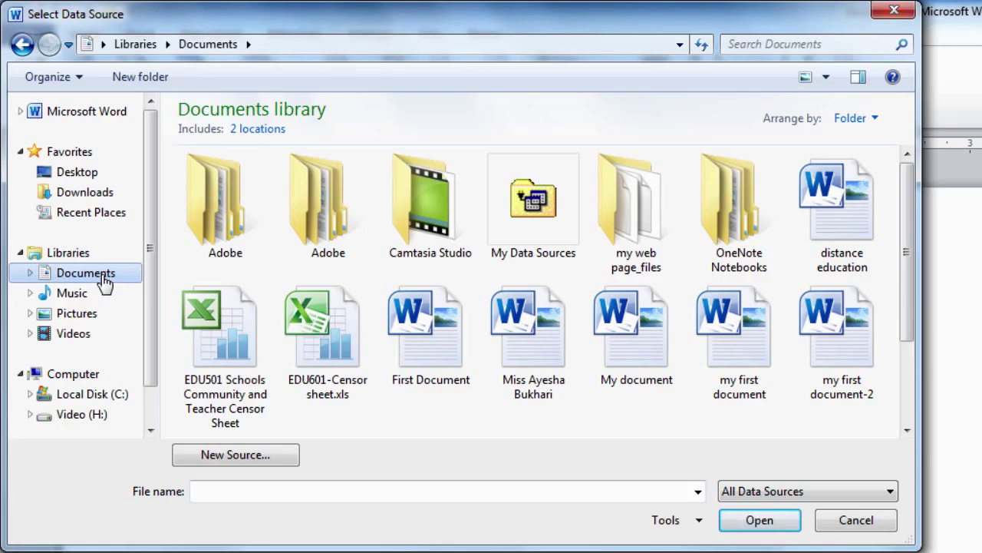
left_click(543, 260)
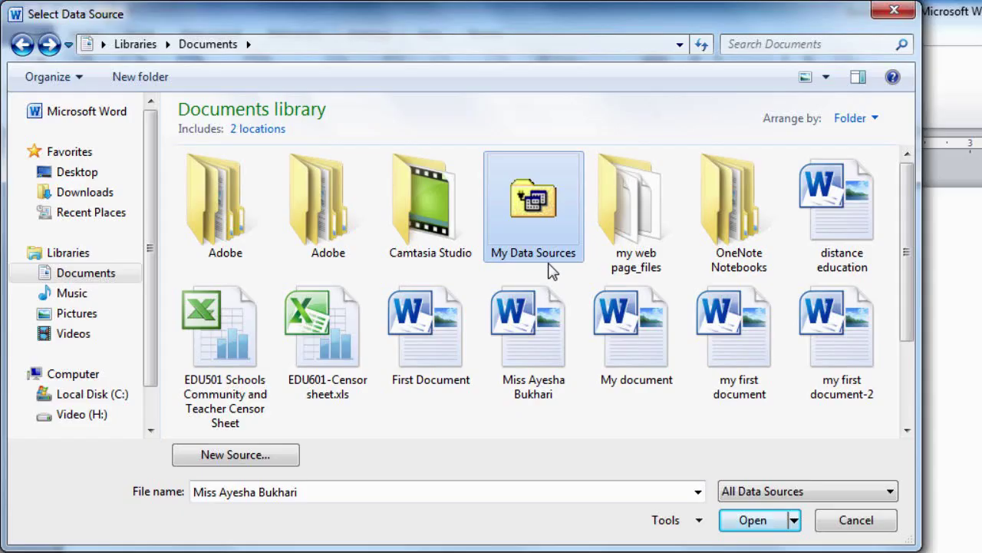
left_click(759, 534)
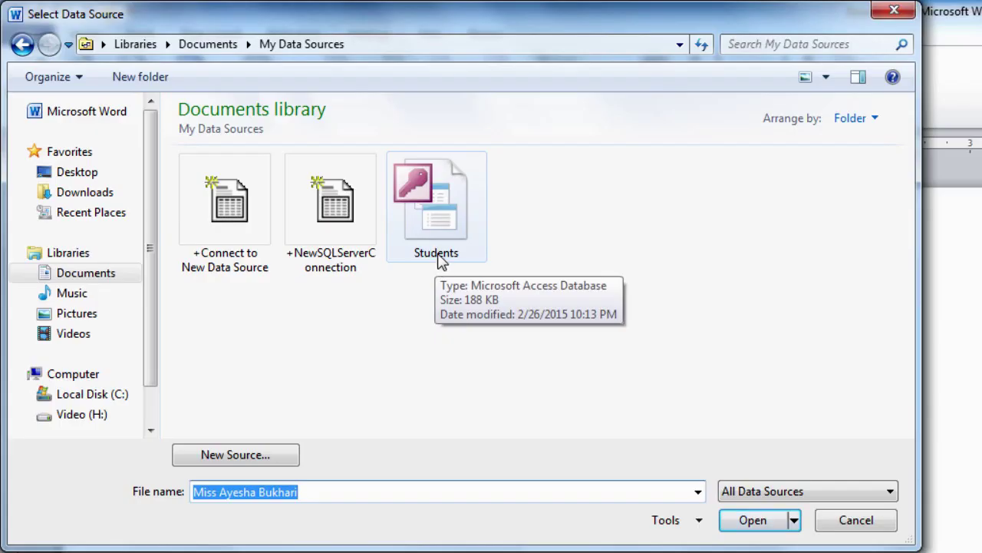
left_click(443, 262)
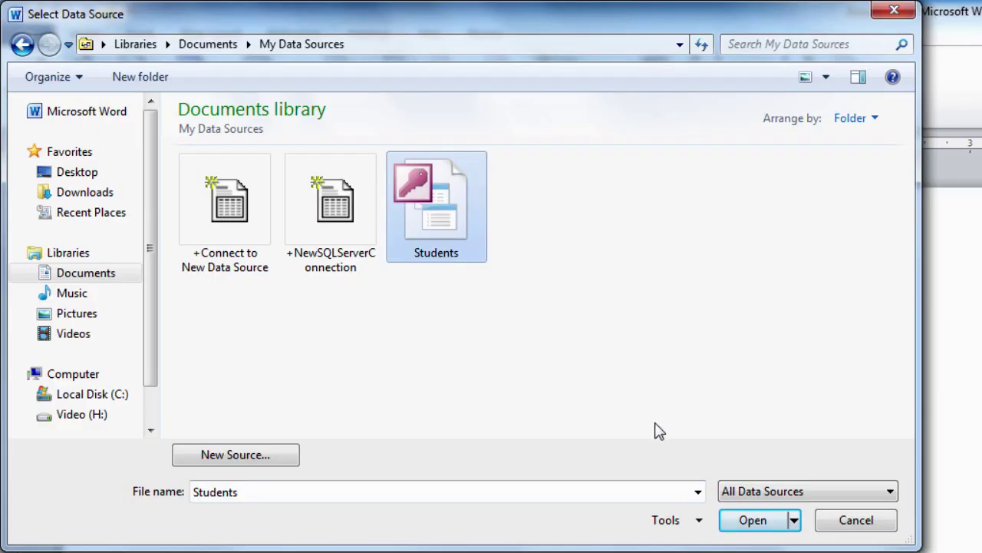
left_click(766, 527)
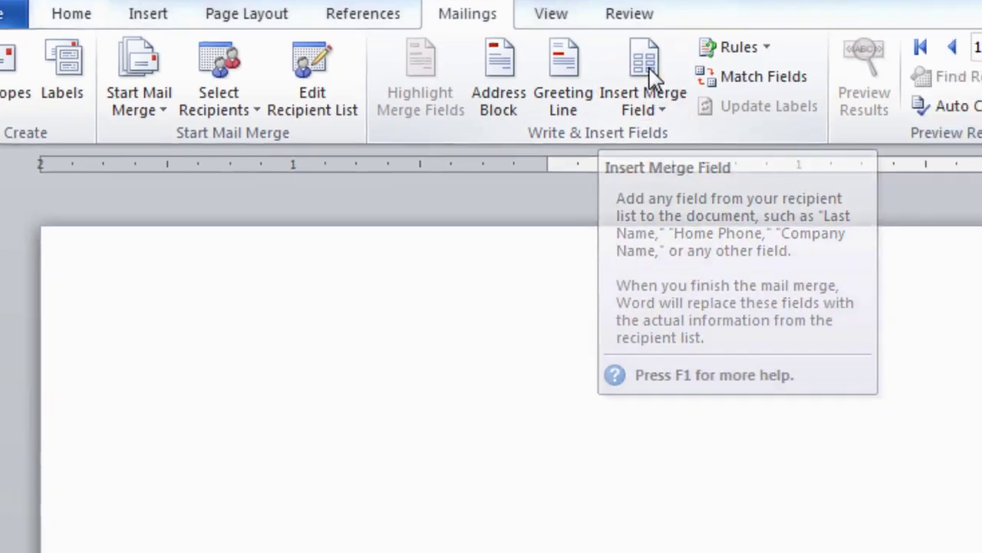
left_click(711, 119)
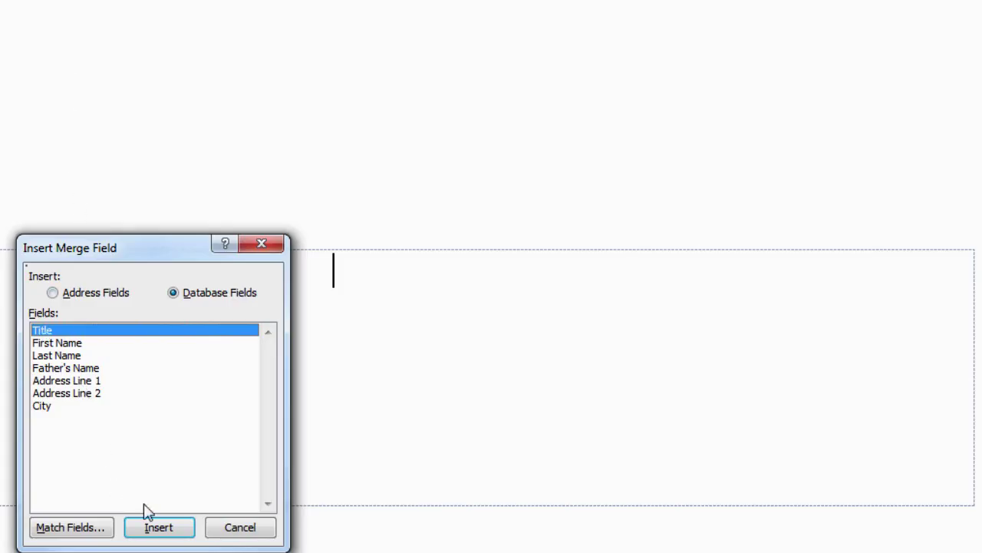
Insert Title, First_Name, Last_Name, Address_Line_1, Address_Line_2 and City merge fields into the delivery address
left_click(157, 530)
left_click(65, 343)
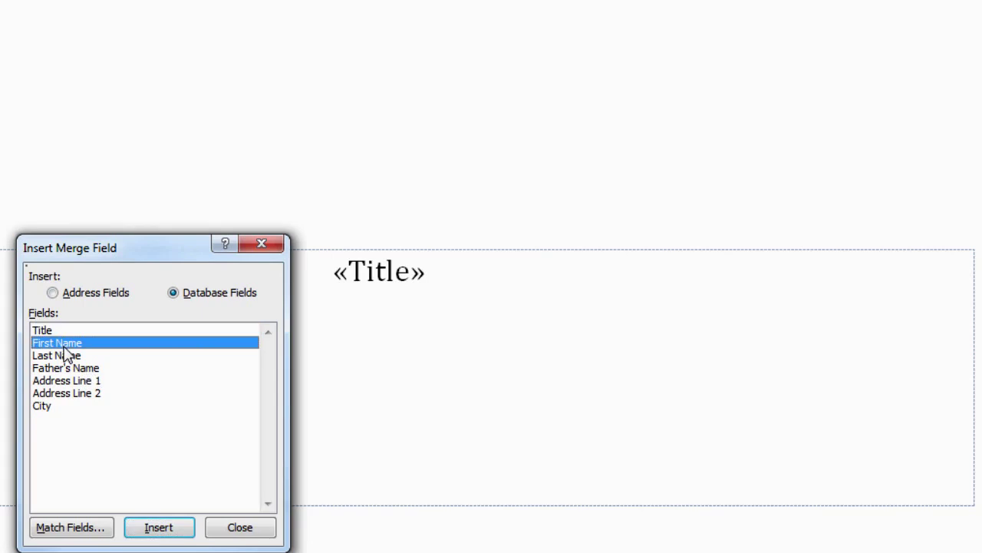
left_click(154, 527)
left_click(73, 355)
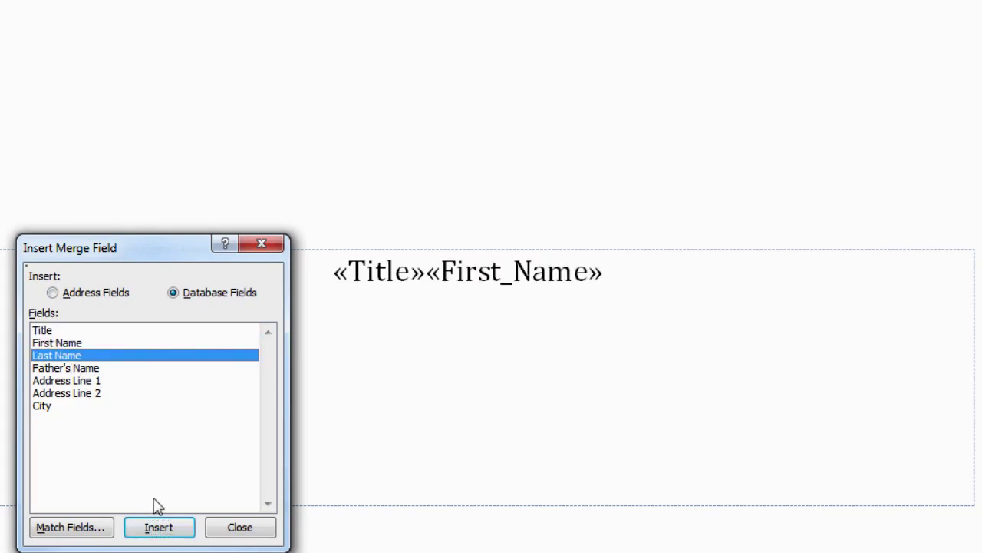
left_click(161, 527)
left_click(79, 379)
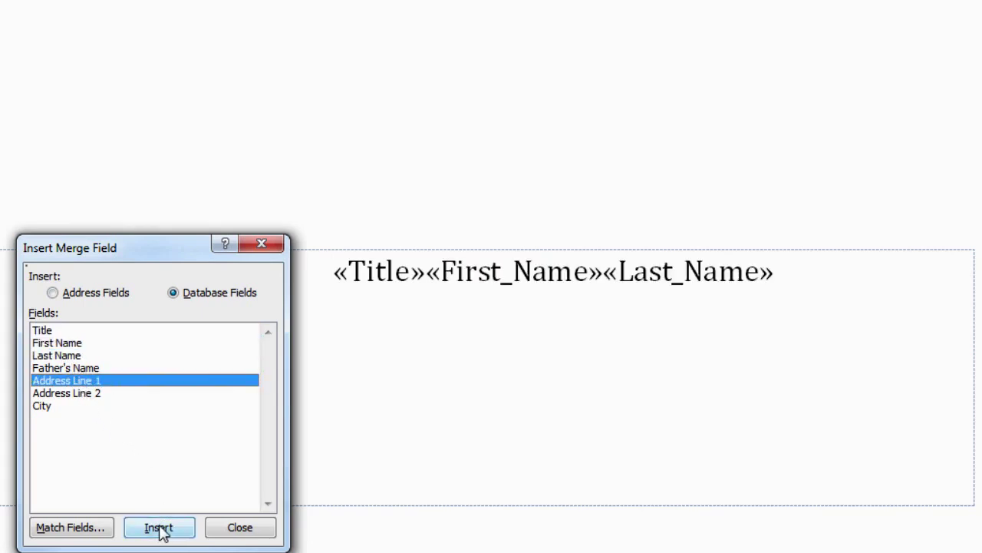
left_click(158, 527)
left_click(65, 393)
left_click(158, 527)
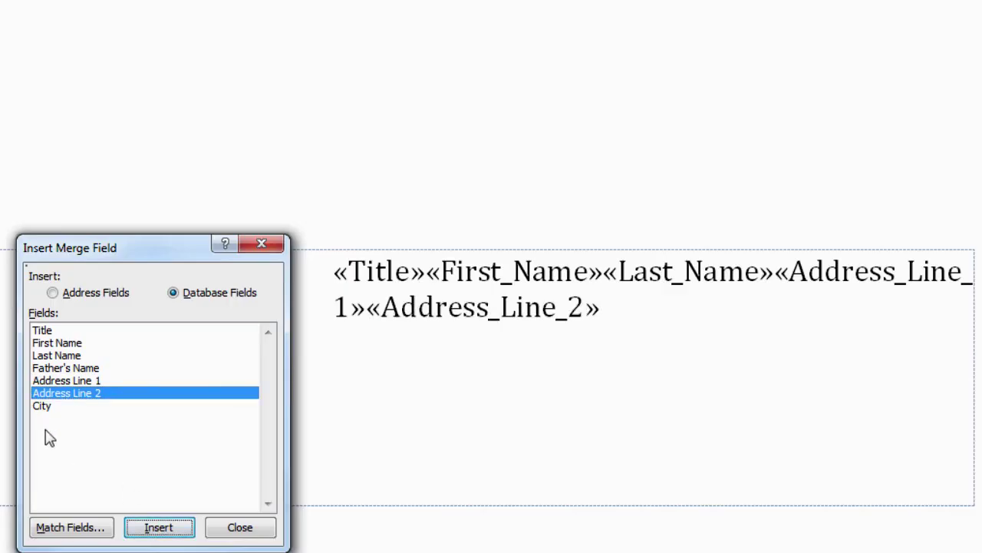
left_click(40, 406)
left_click(158, 527)
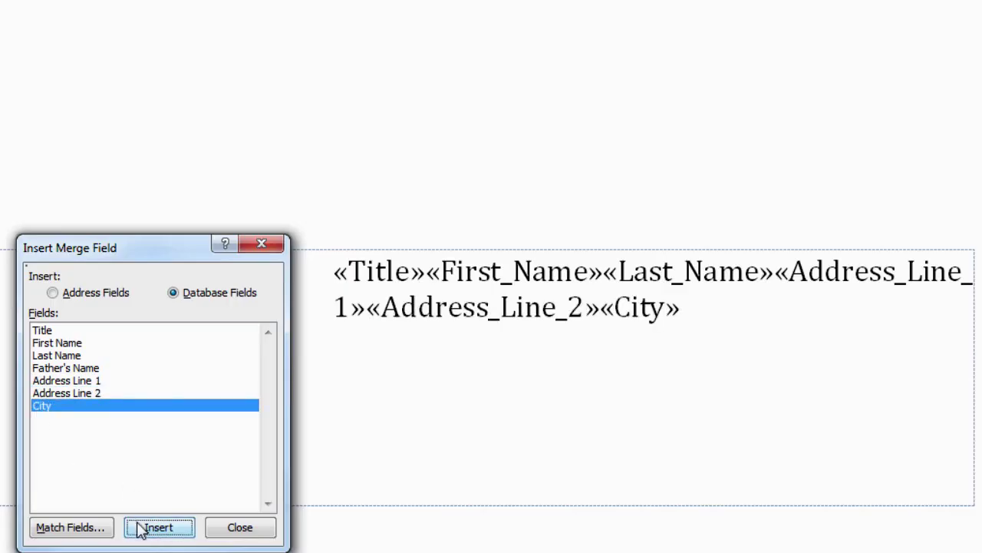
left_click(245, 532)
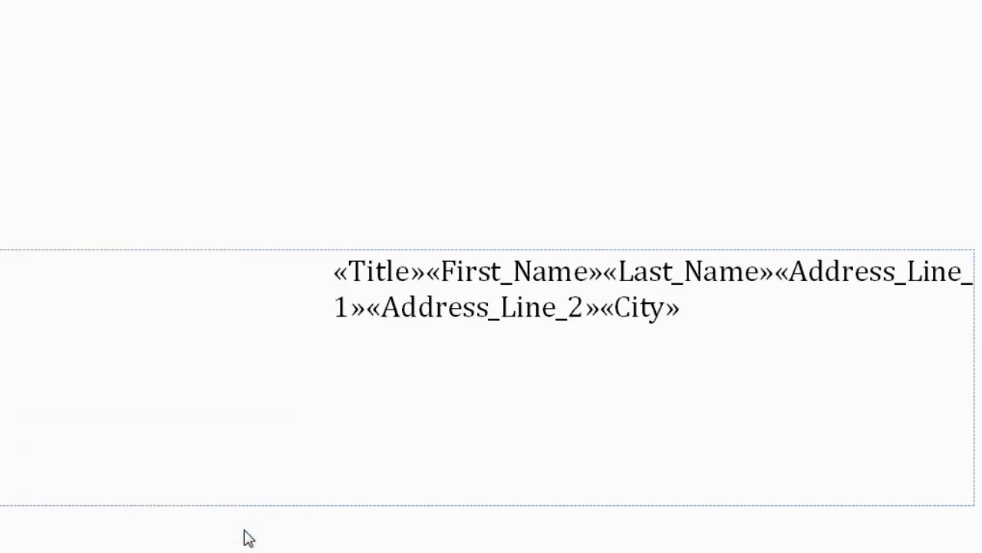